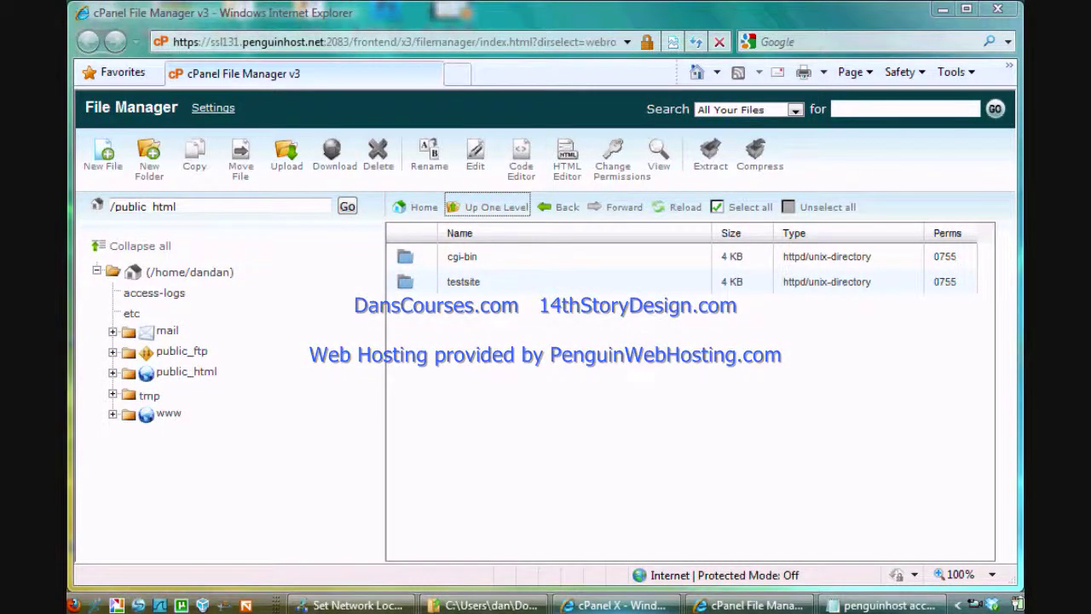
Check the testsite folder's contents in File Manager and return to public_html
{"action": "left_click", "coordinate": [614, 605]}
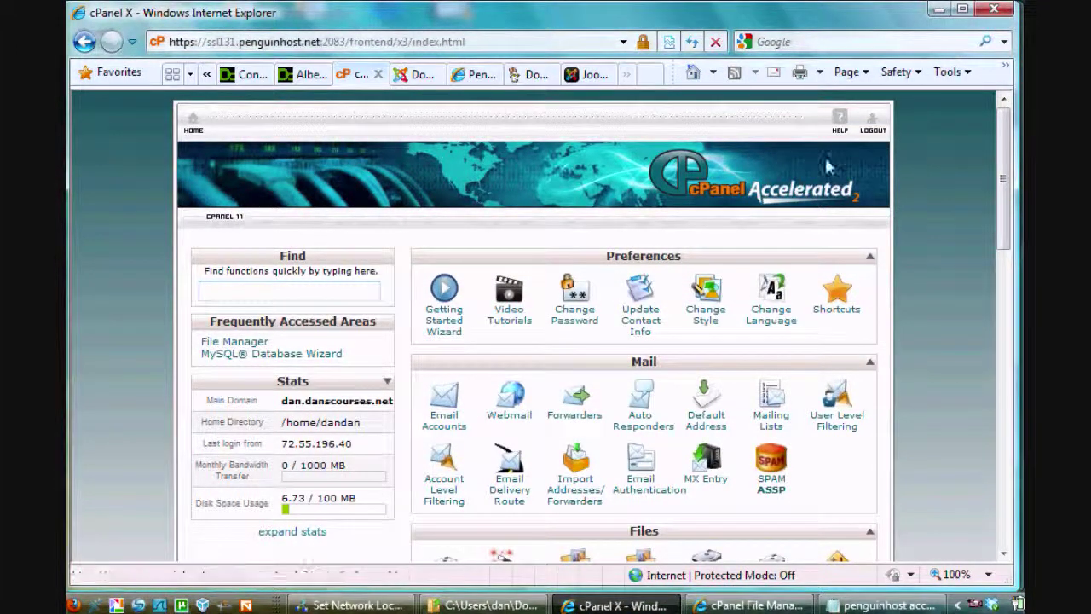
{"action": "left_click_drag", "start_coordinate": [1000, 134], "coordinate": [996, 199]}
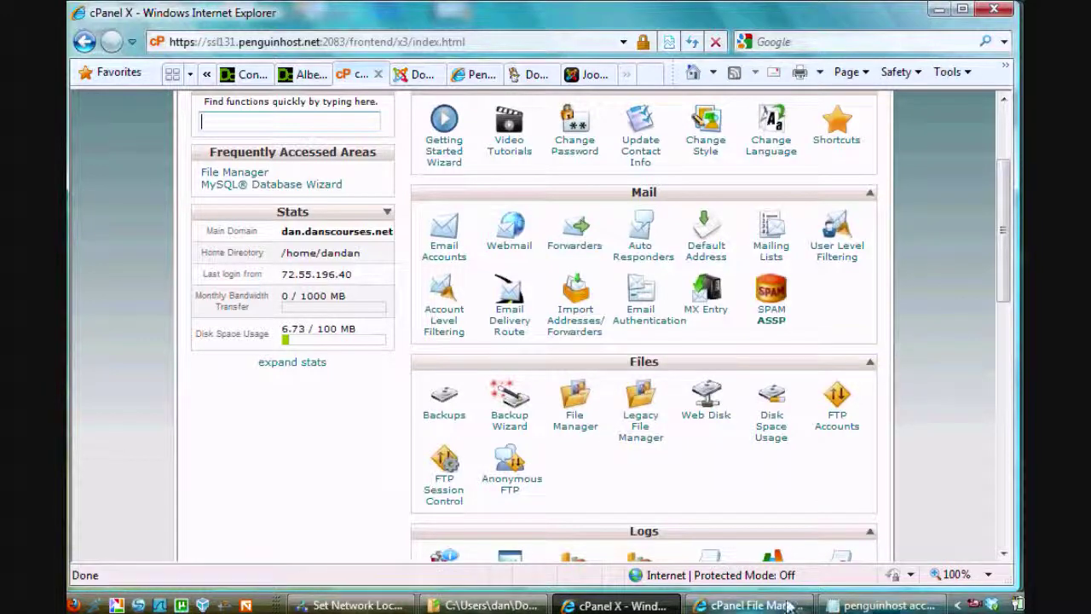
{"action": "left_click", "coordinate": [741, 605]}
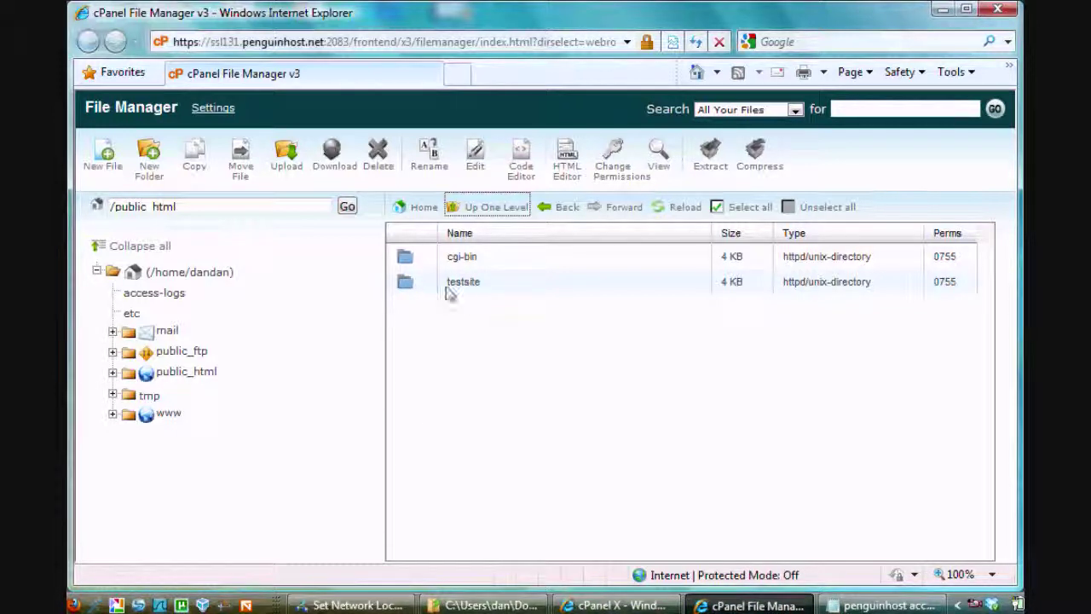
{"action": "double_click", "coordinate": [405, 285]}
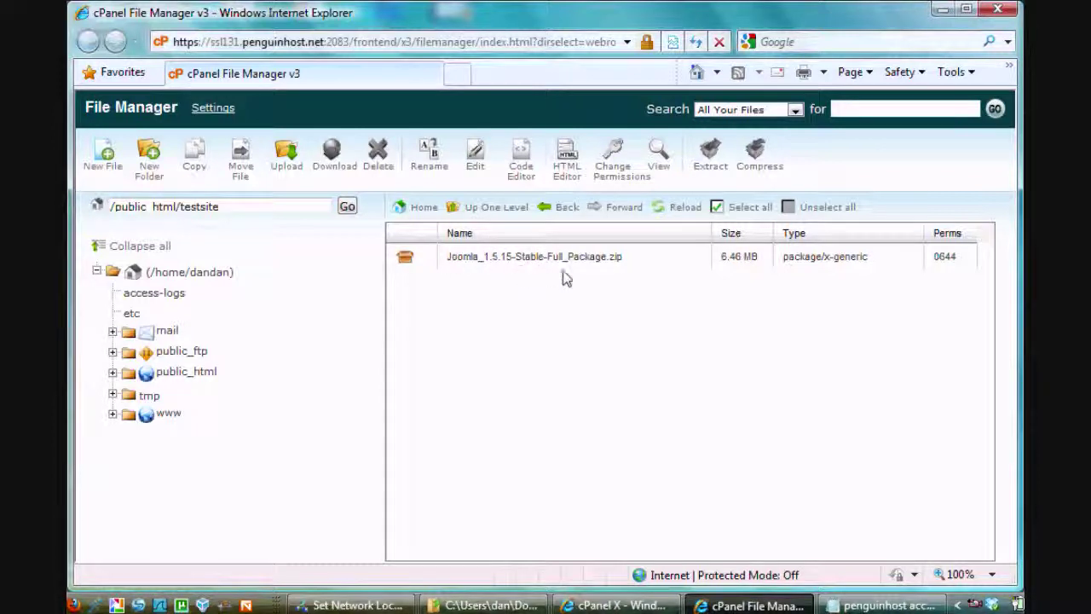
{"action": "left_click", "coordinate": [482, 212]}
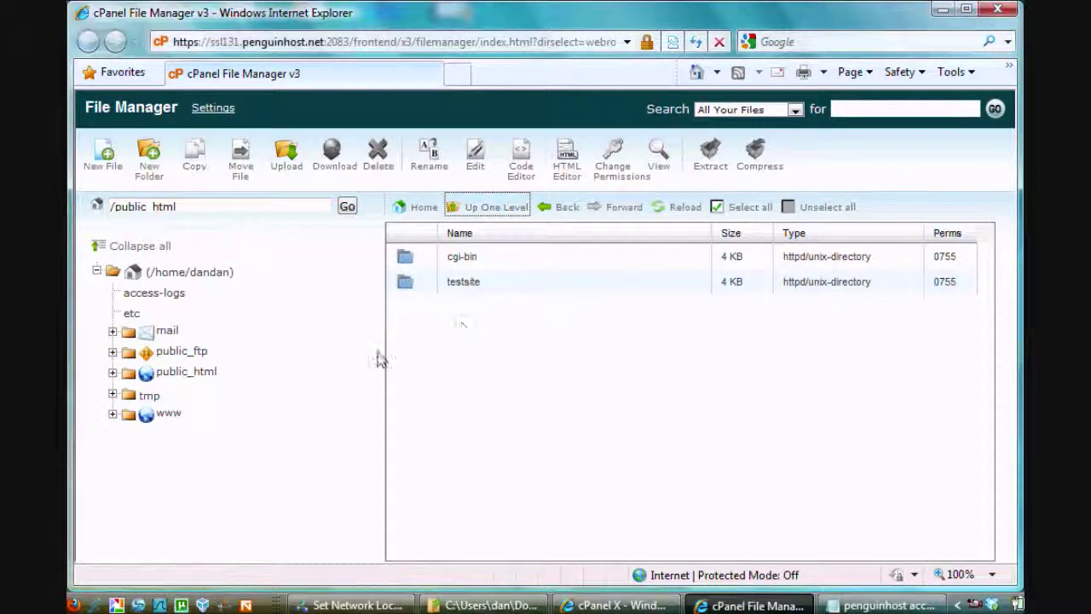
Create a new folder named mysite inside public_html
{"action": "left_click", "coordinate": [149, 155]}
{"action": "type", "text": "my"}
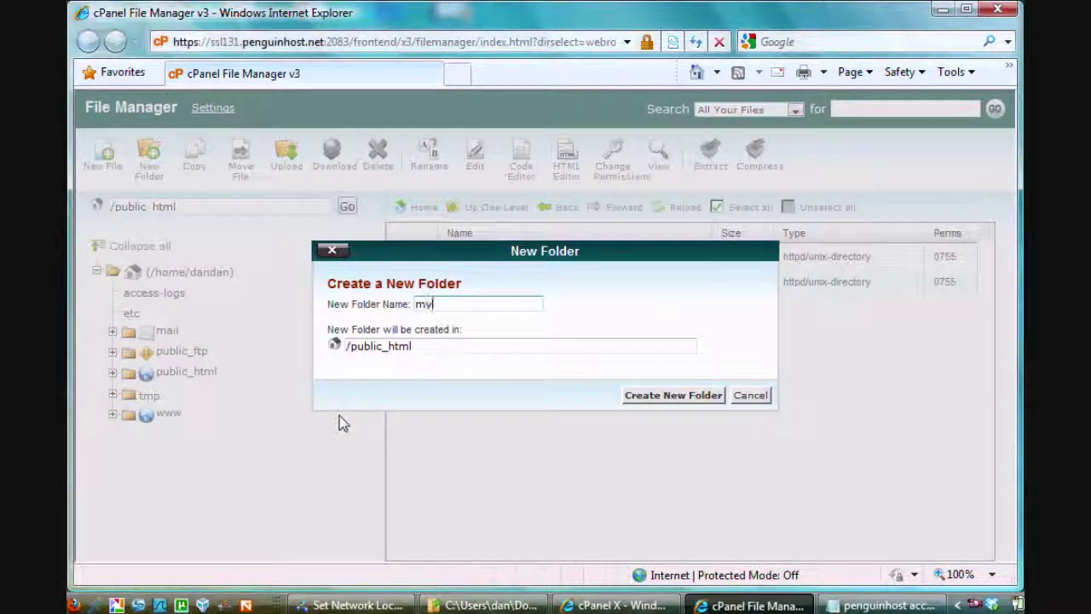
{"action": "type", "text": "ailte"}
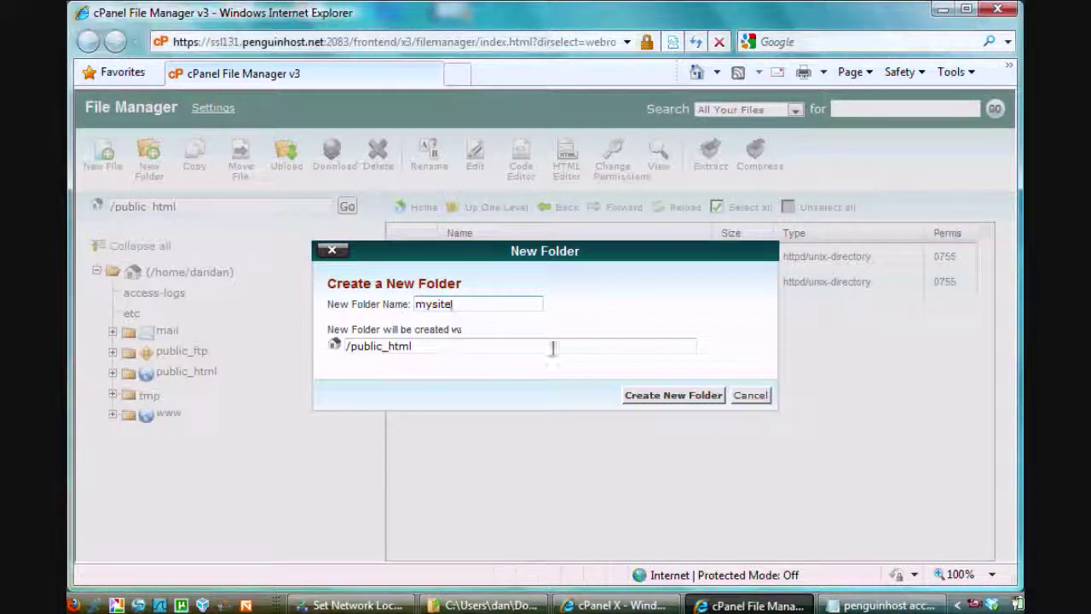
{"action": "left_click", "coordinate": [691, 399]}
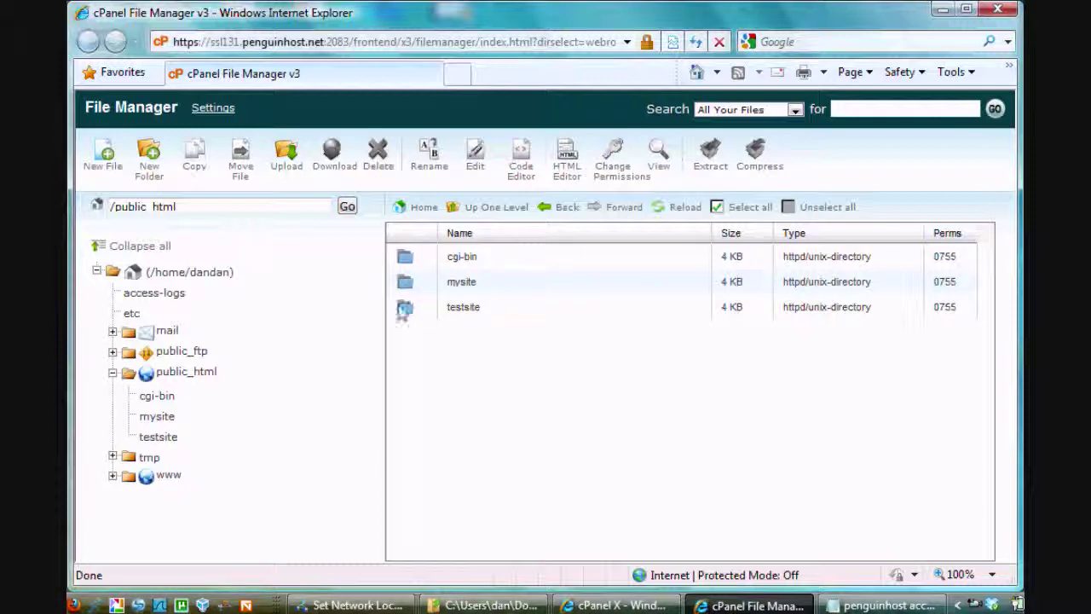
{"action": "double_click", "coordinate": [406, 312]}
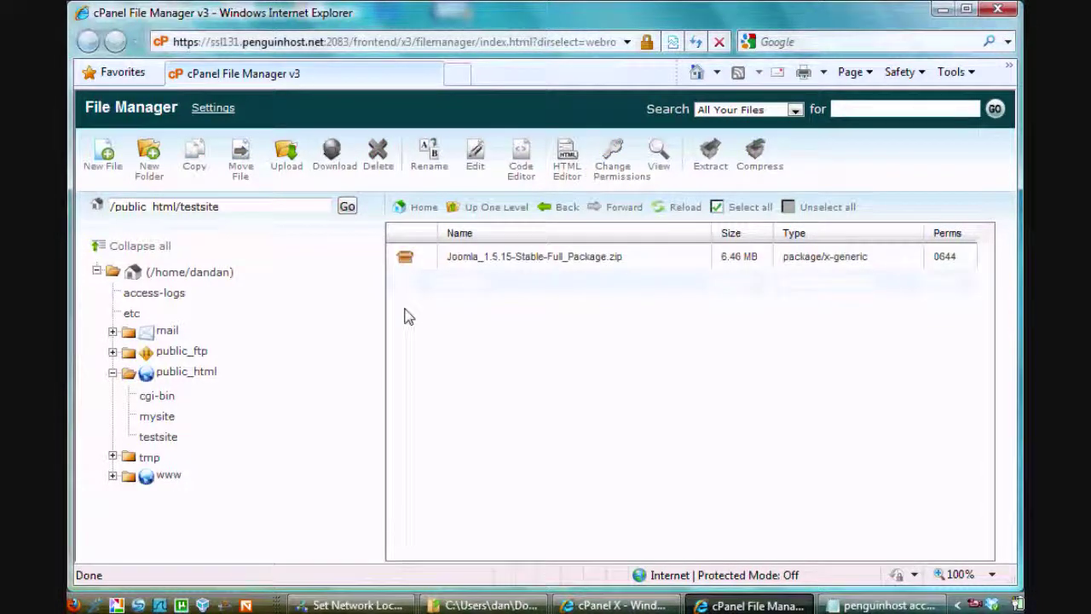
Move Joomla_1.5.15-Stable-Full_Package.zip from testsite to /public_html/mysite
{"action": "left_click", "coordinate": [408, 259]}
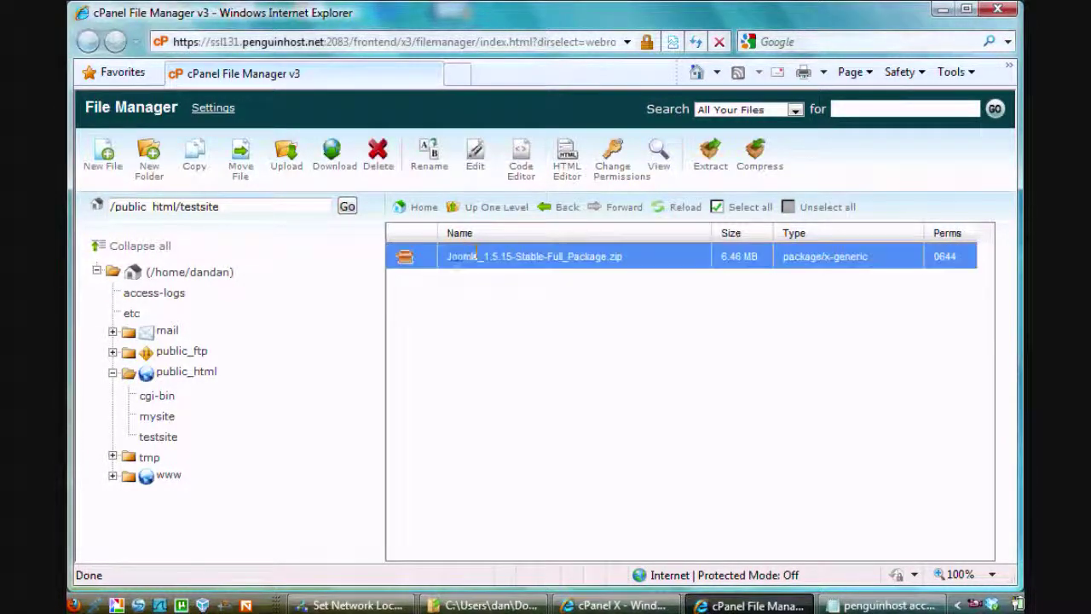
{"action": "right_click", "coordinate": [406, 263]}
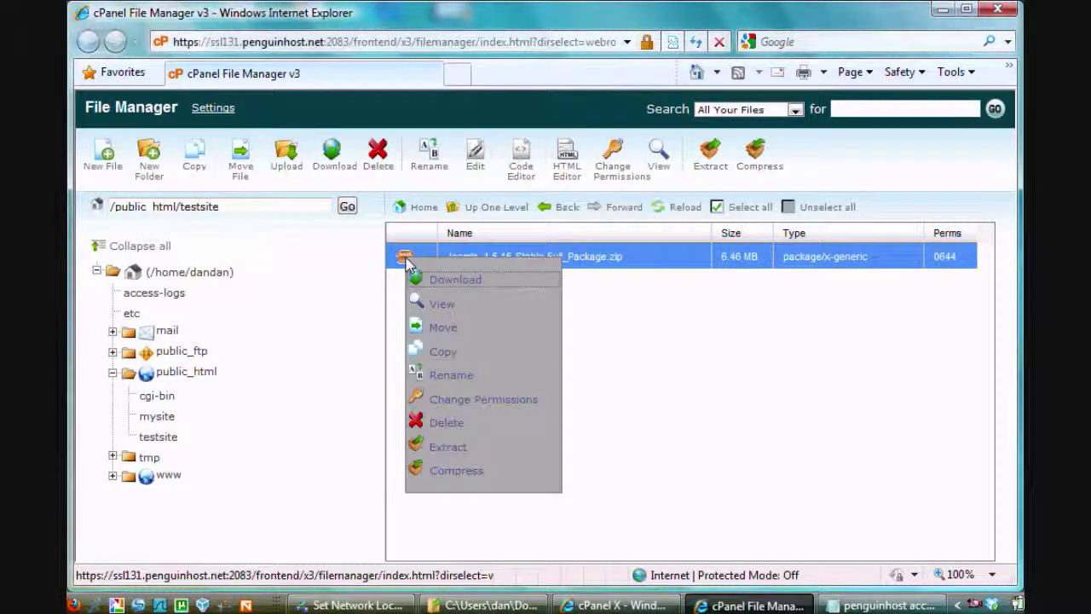
{"action": "left_click", "coordinate": [448, 332]}
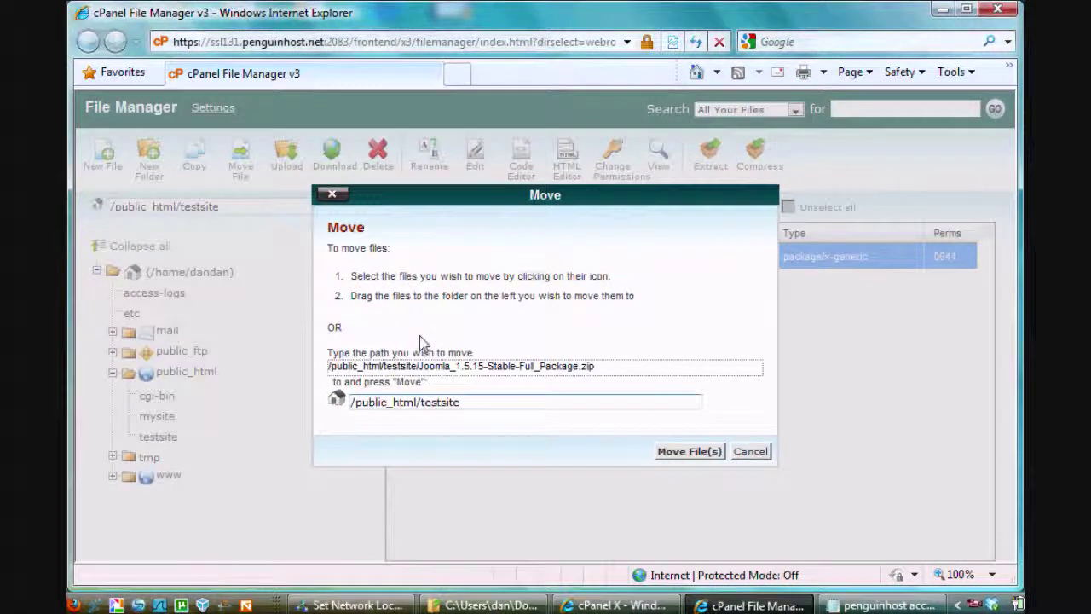
{"action": "left_click", "coordinate": [469, 401]}
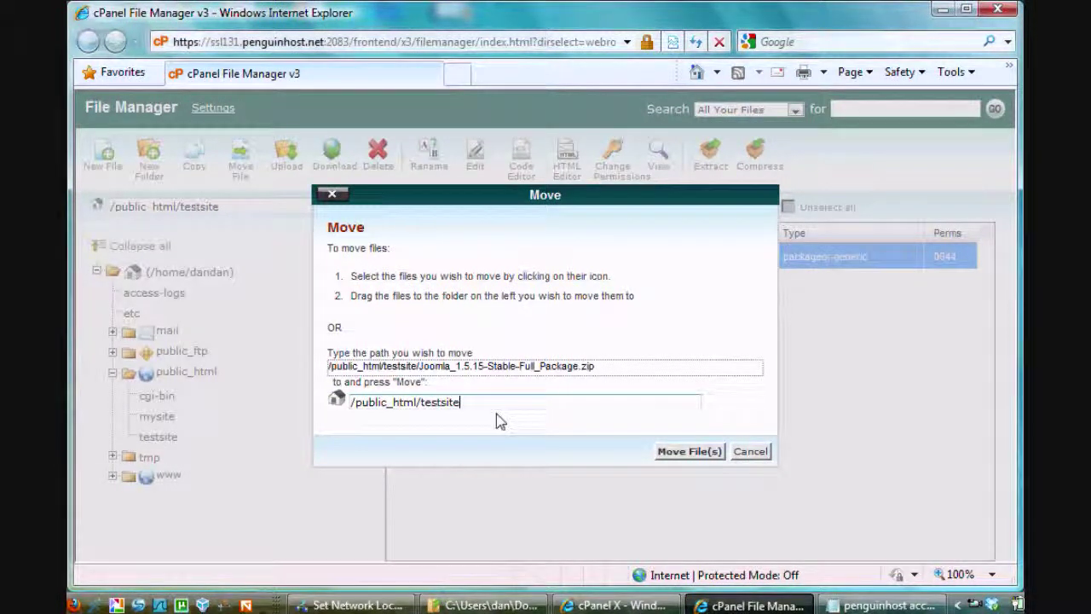
{"action": "key", "text": "BackSpace"}
{"action": "key", "text": "BackSpace"}
{"action": "key", "text": "BackSpace"}
{"action": "key", "text": "BackSpace"}
{"action": "key", "text": "BackSpace"}
{"action": "key", "text": "BackSpace"}
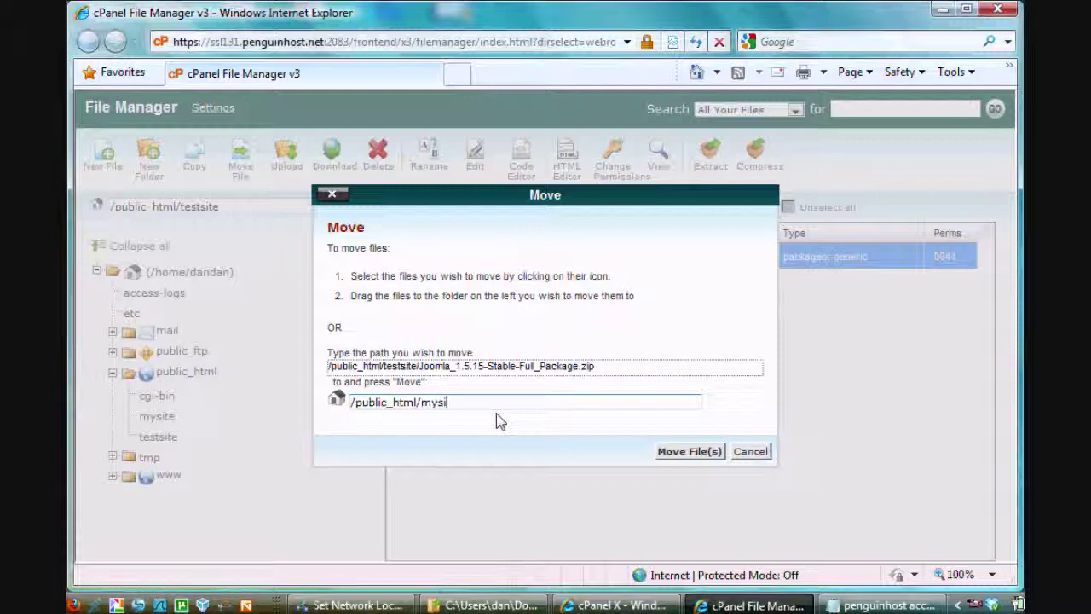
{"action": "left_click", "coordinate": [689, 452]}
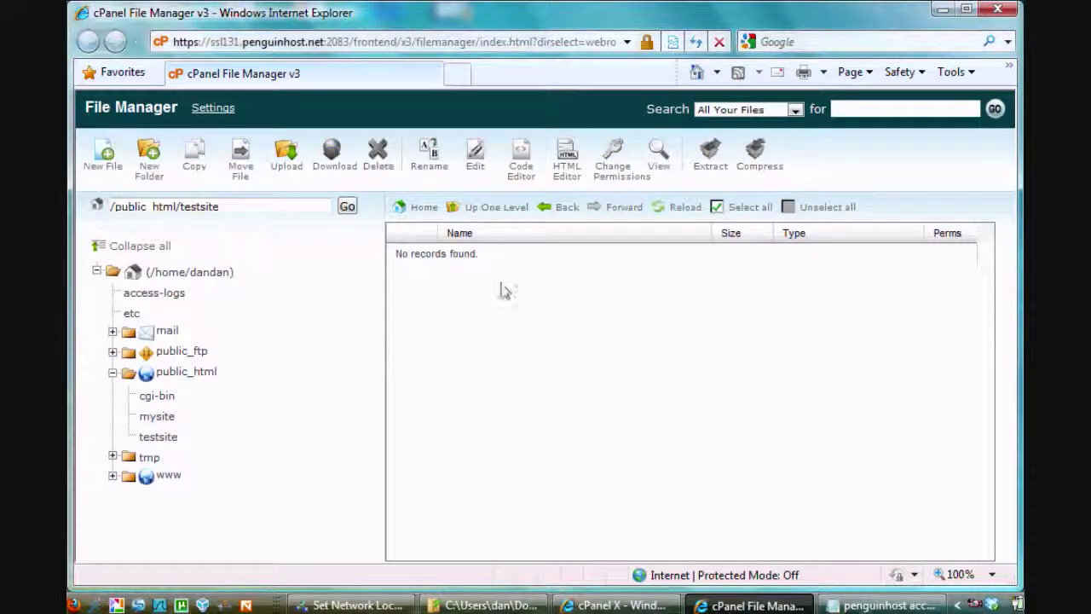
Extract the Joomla 1.5.15 zip inside /public_html/mysite and close the extraction results
{"action": "left_click", "coordinate": [486, 212]}
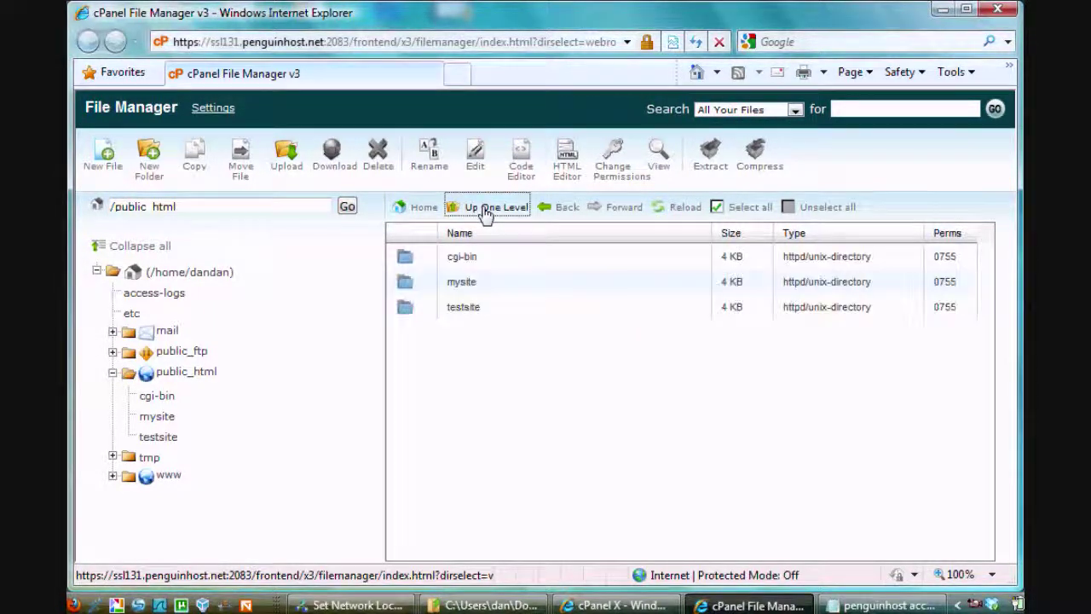
{"action": "double_click", "coordinate": [406, 285]}
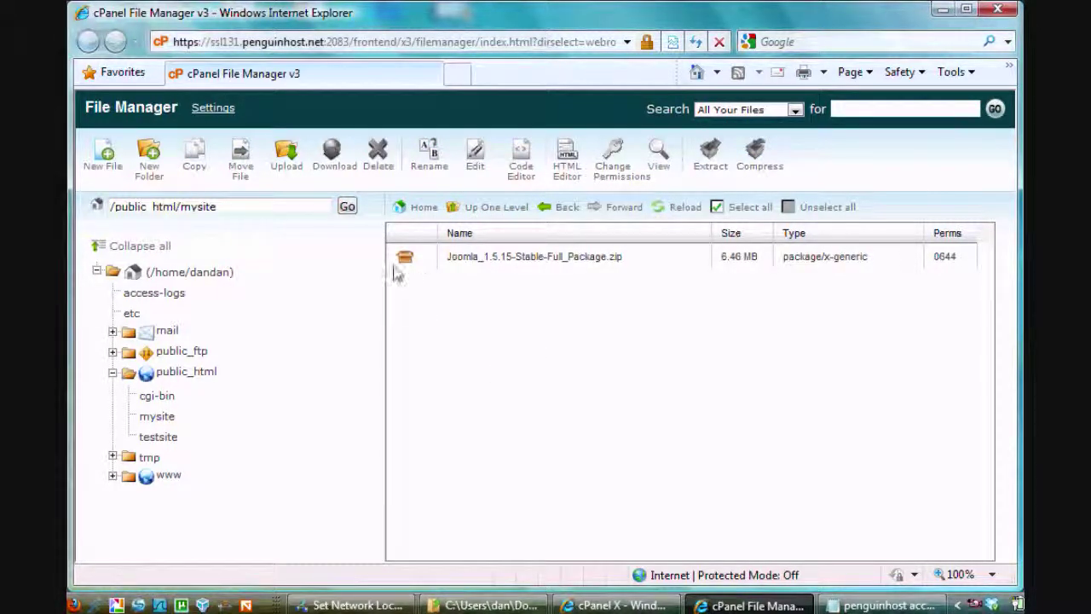
{"action": "left_click", "coordinate": [406, 264]}
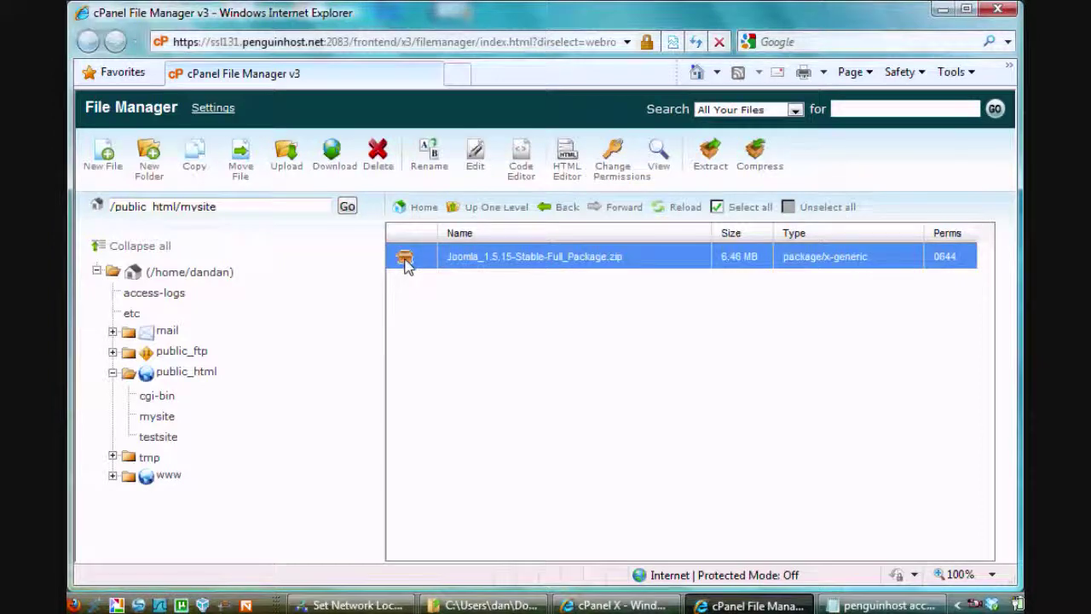
{"action": "left_click", "coordinate": [709, 158]}
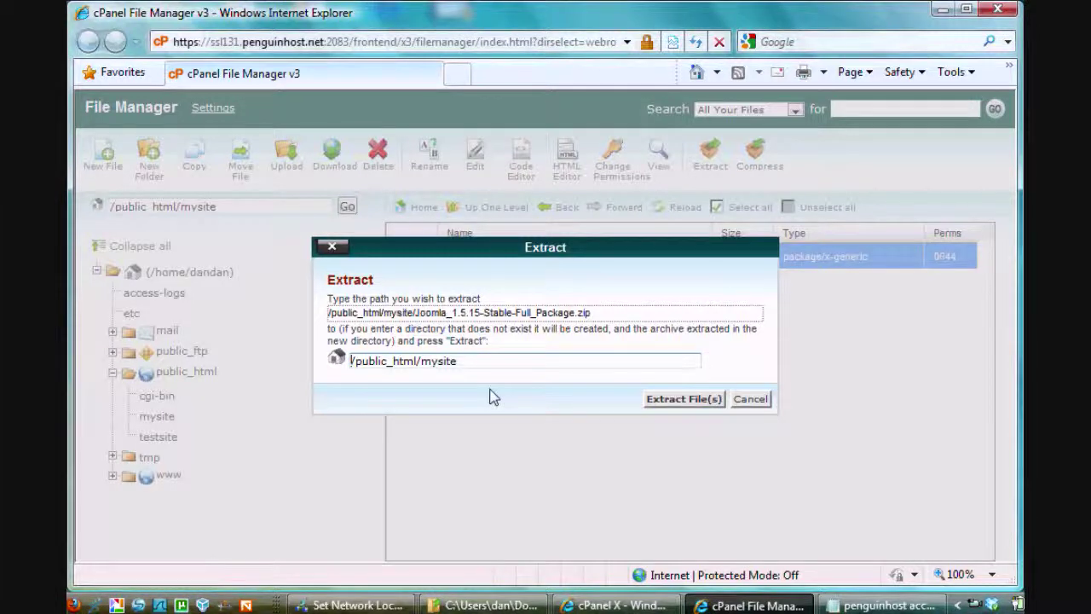
{"action": "left_click", "coordinate": [657, 401]}
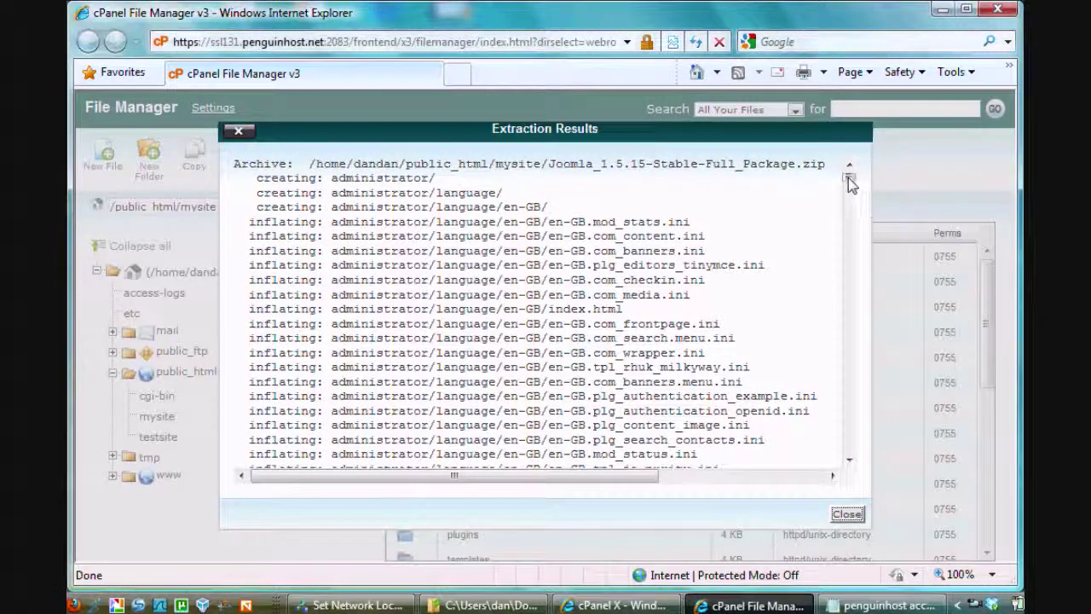
{"action": "left_click_drag", "start_coordinate": [848, 178], "coordinate": [844, 510]}
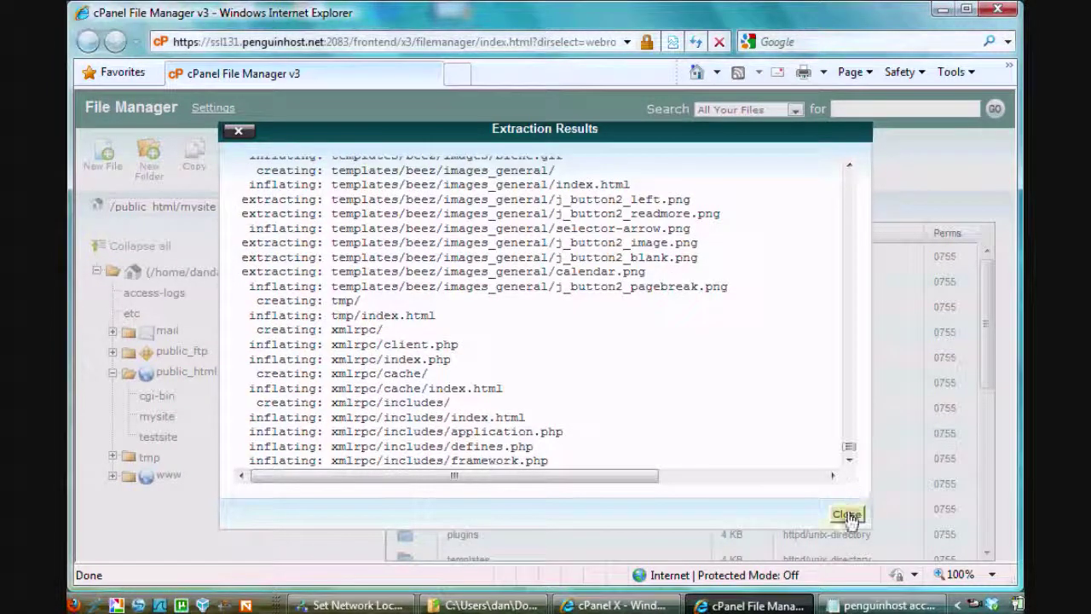
{"action": "left_click", "coordinate": [847, 514]}
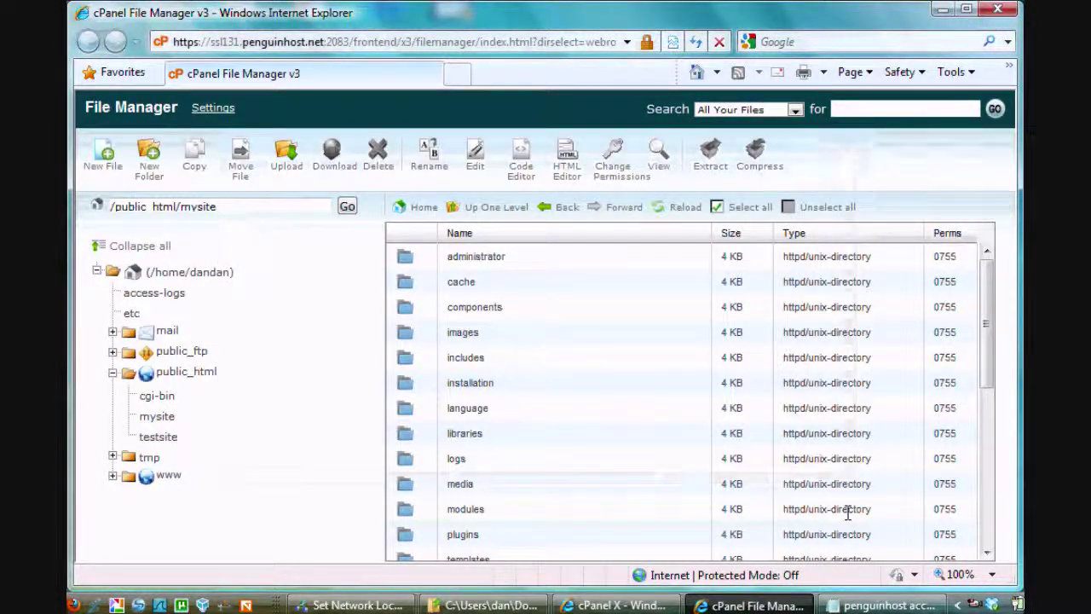
{"action": "left_click", "coordinate": [600, 605]}
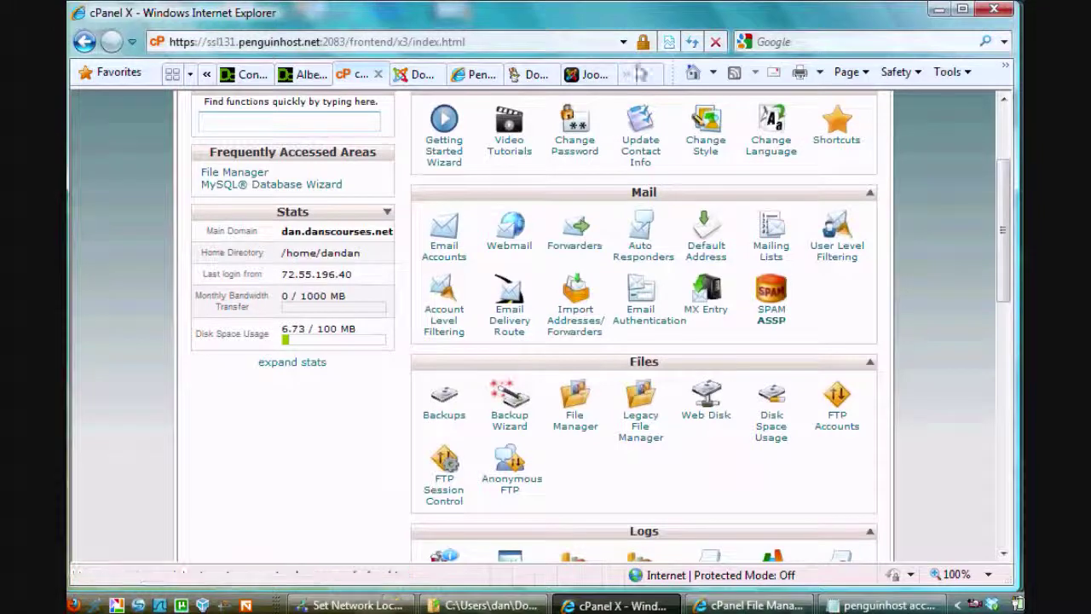
Change the installer address from testsite to mysite to load Joomla's Choose Language step
{"action": "left_click", "coordinate": [587, 75]}
{"action": "left_click", "coordinate": [505, 42]}
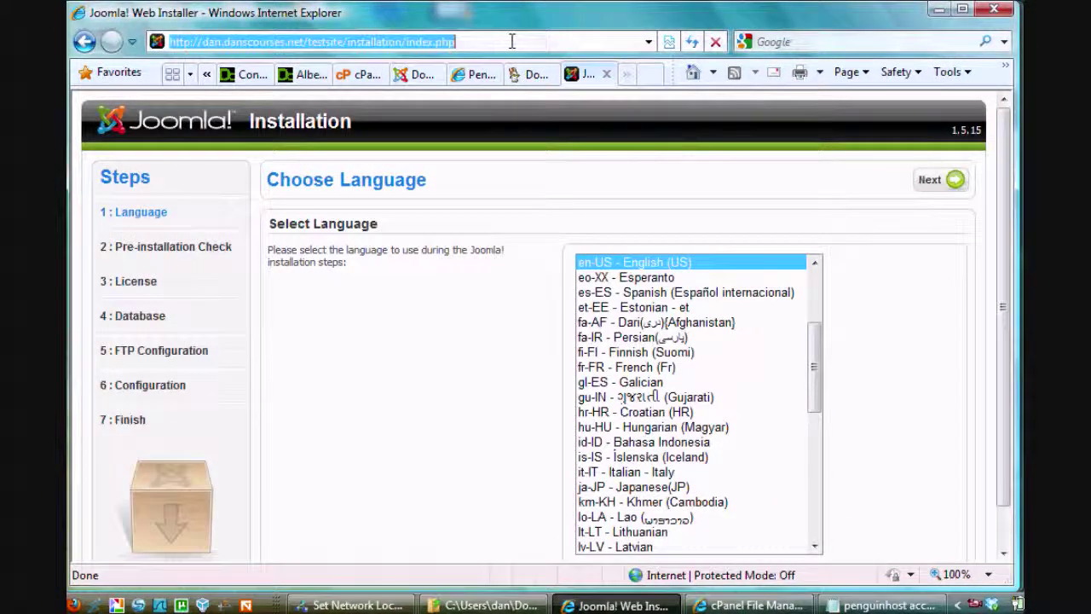
{"action": "left_click_drag", "start_coordinate": [509, 42], "coordinate": [310, 51]}
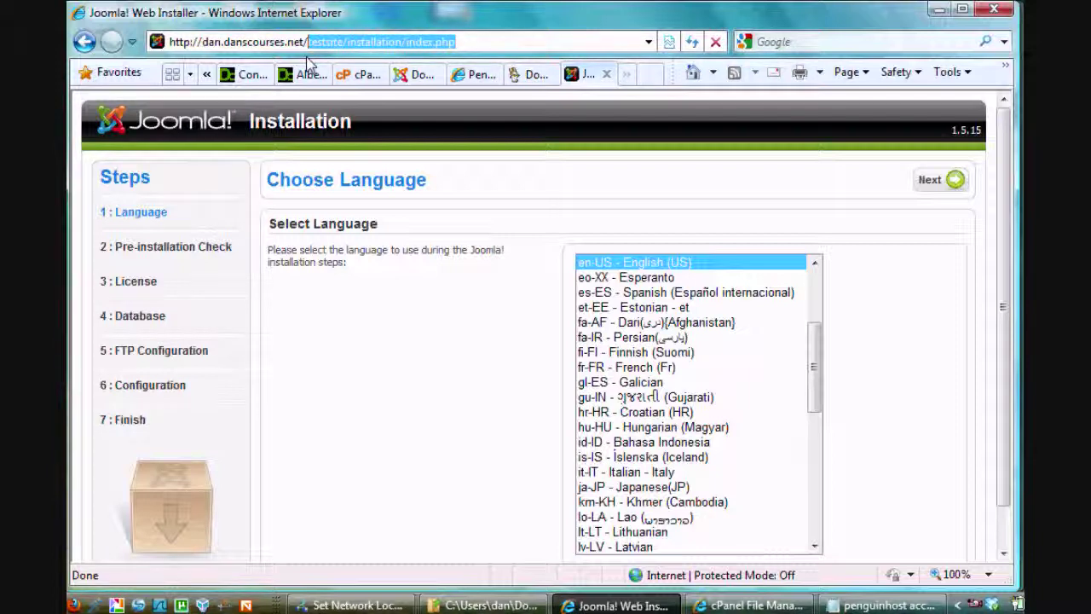
{"action": "type", "text": "mysite"}
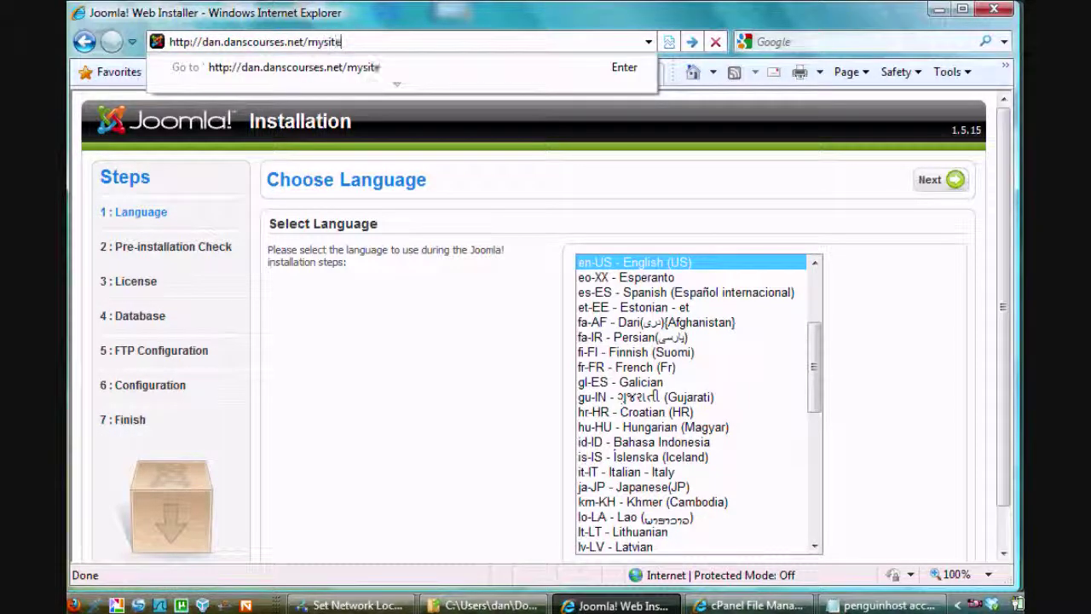
{"action": "key", "text": "Return"}
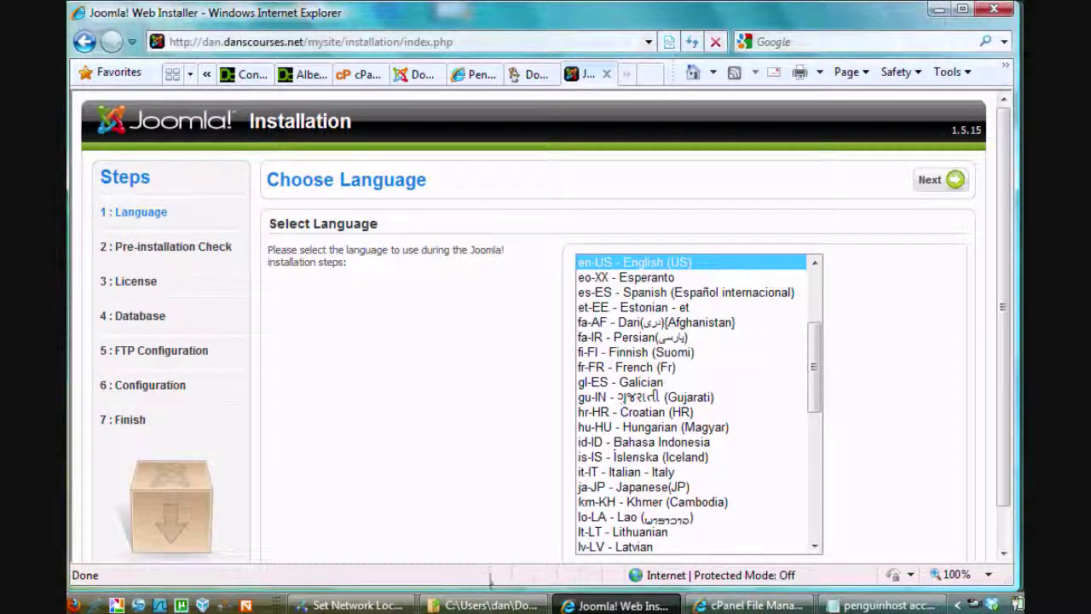
{"action": "left_click", "coordinate": [357, 75]}
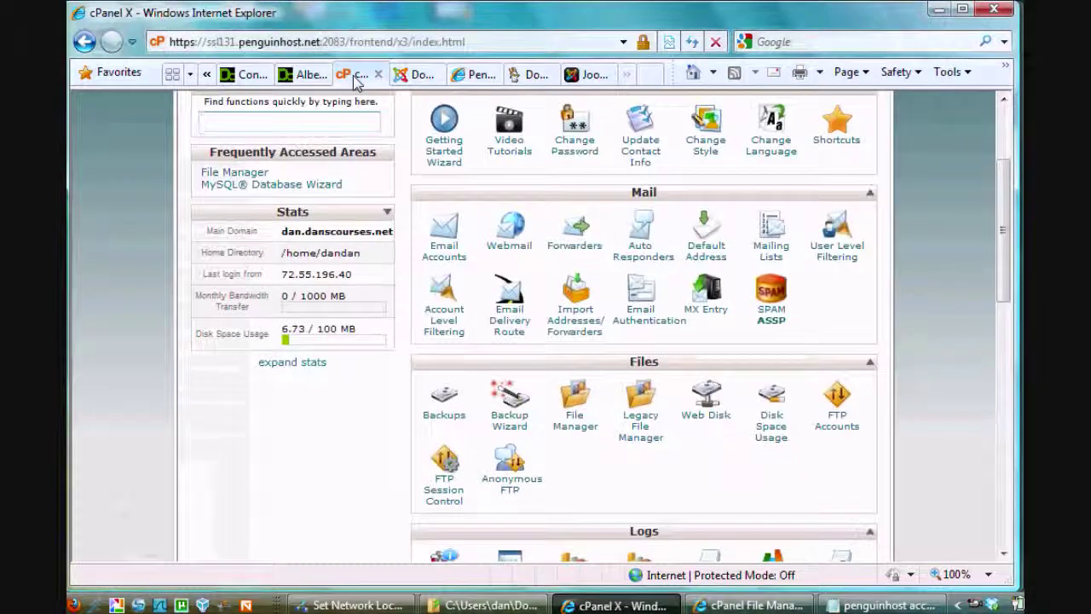
Launch the MySQL Database Wizard and enter mysiteDB as the new database name
{"action": "left_click_drag", "start_coordinate": [1013, 186], "coordinate": [1006, 398]}
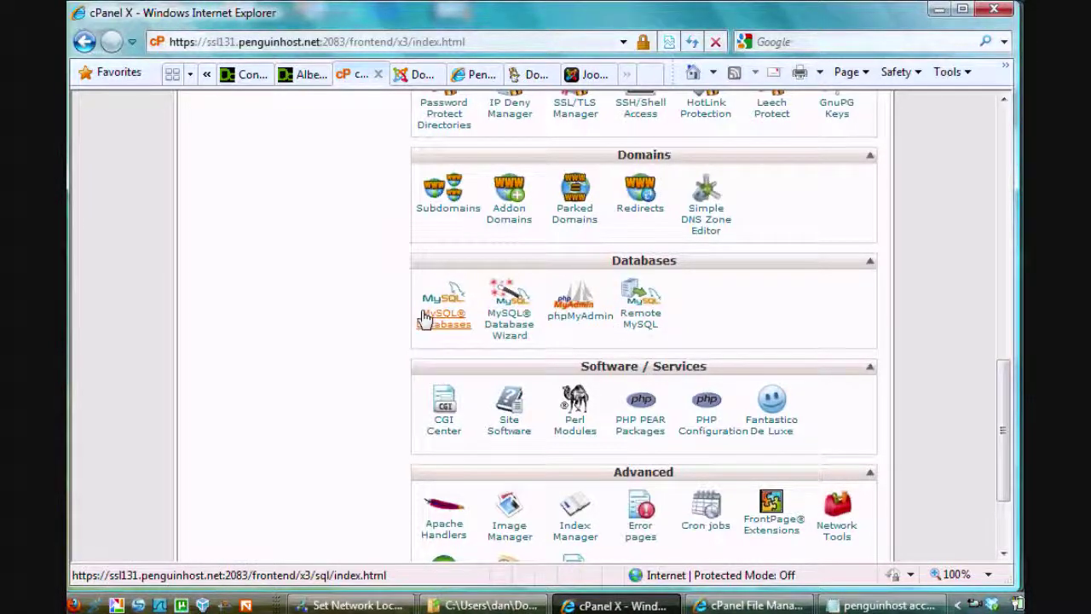
{"action": "left_click", "coordinate": [509, 332]}
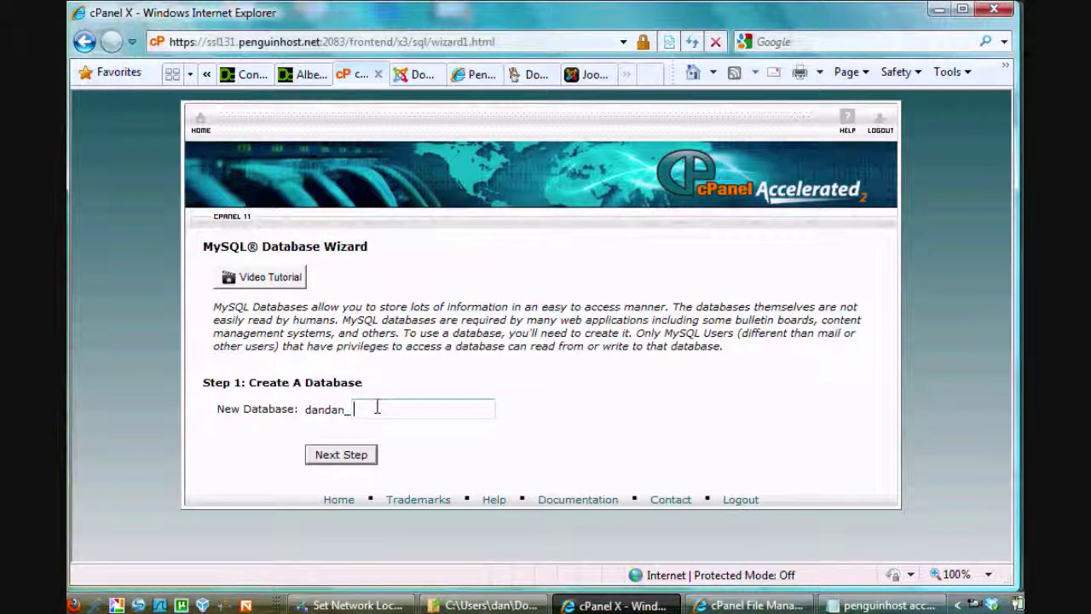
{"action": "type", "text": "mysiteDB"}
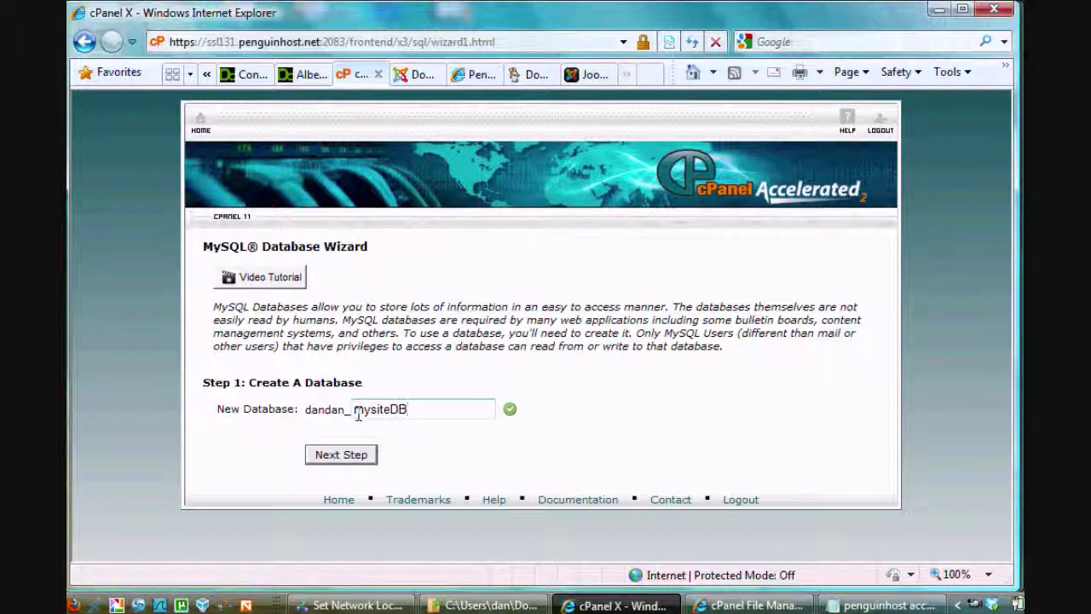
Create the mysiteDB database and enter admin01 as the new database username
{"action": "left_click", "coordinate": [340, 456]}
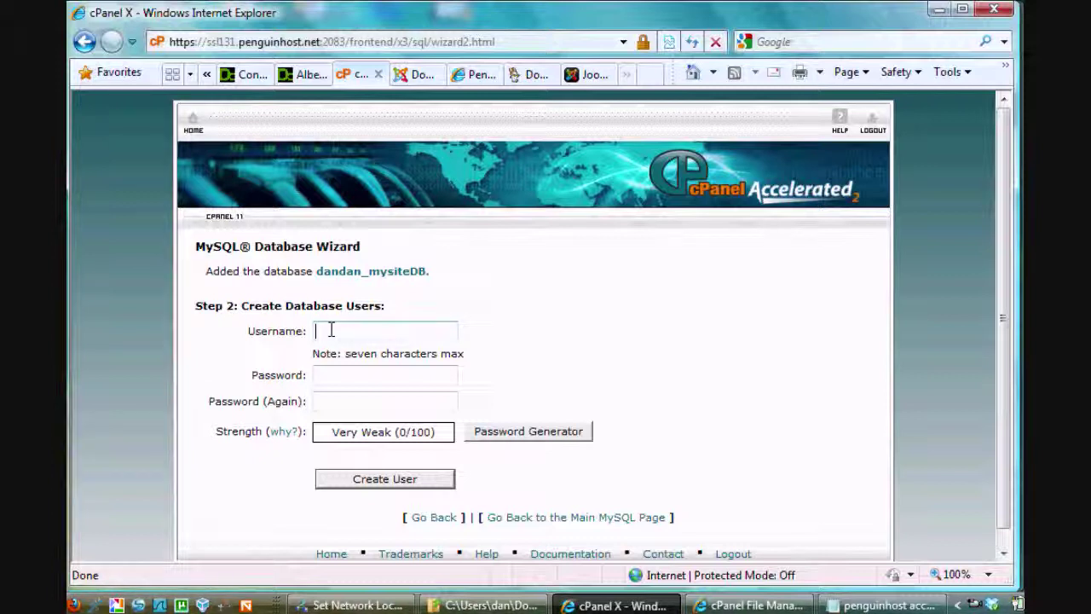
{"action": "type", "text": "admin"}
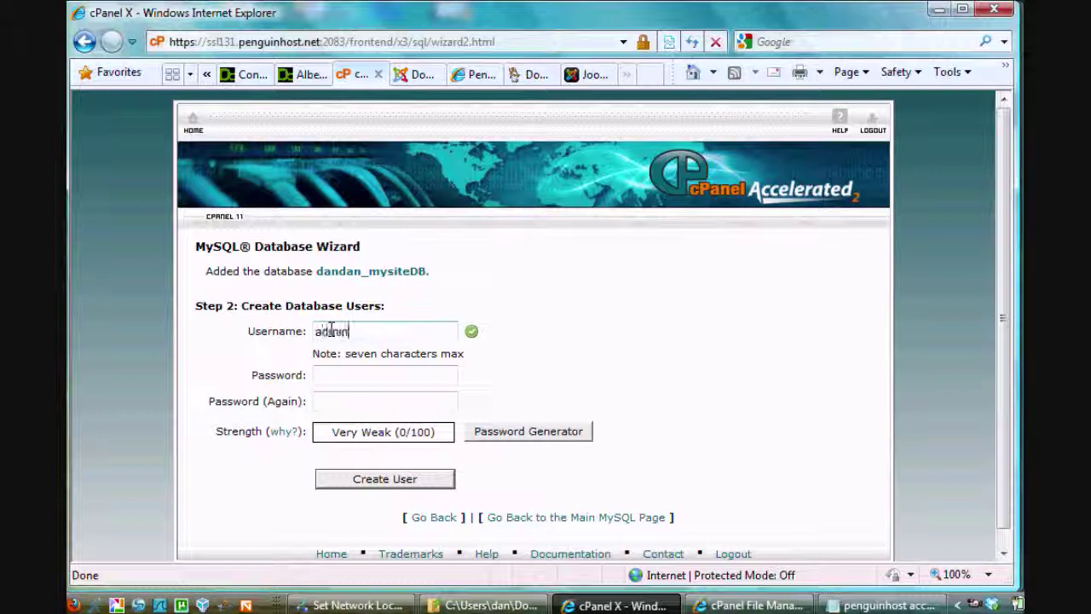
{"action": "key", "text": "Home"}
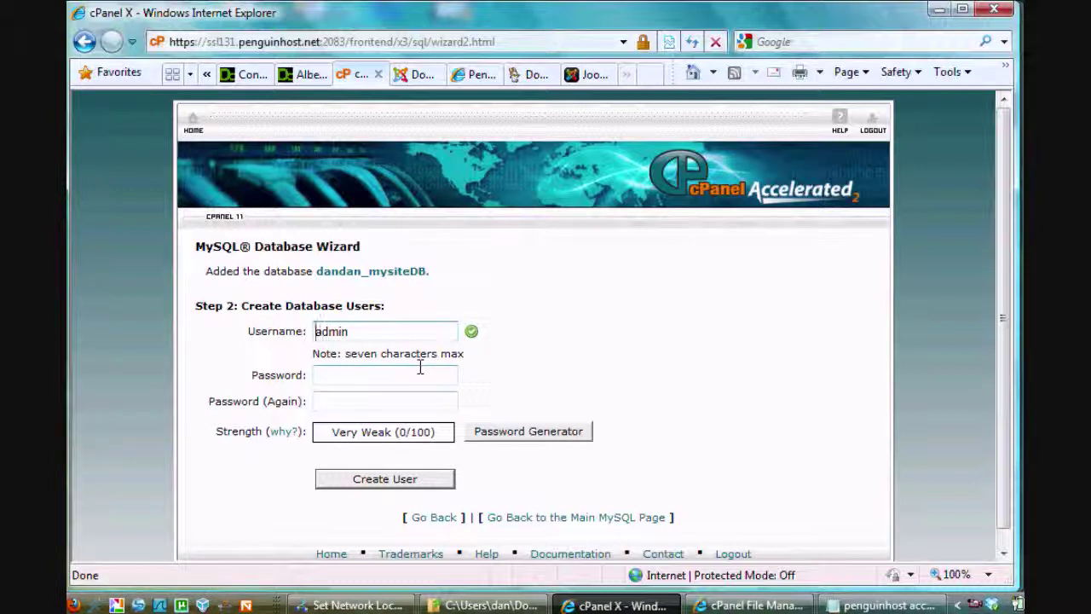
{"action": "left_click", "coordinate": [356, 332]}
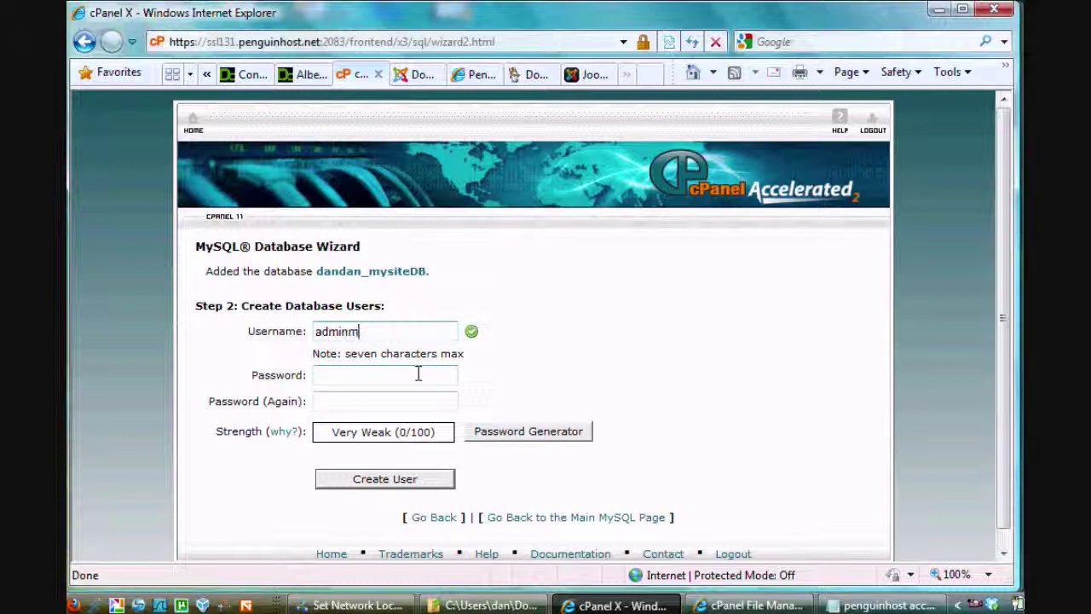
{"action": "key", "text": "BackSpace"}
{"action": "type", "text": "01"}
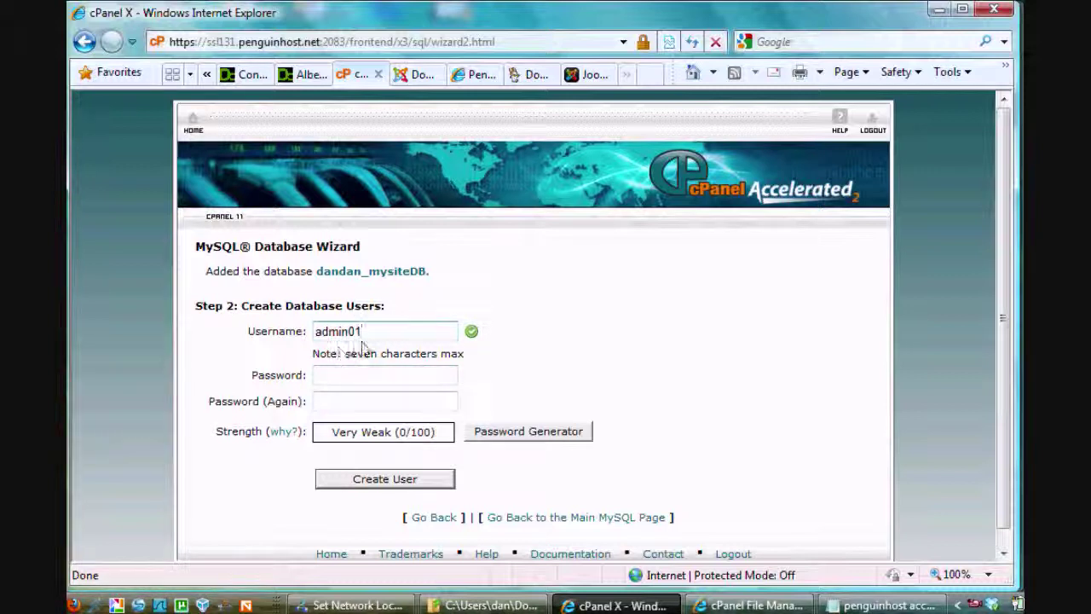
Paste a trial password into the user's password fields
{"action": "left_click", "coordinate": [322, 375]}
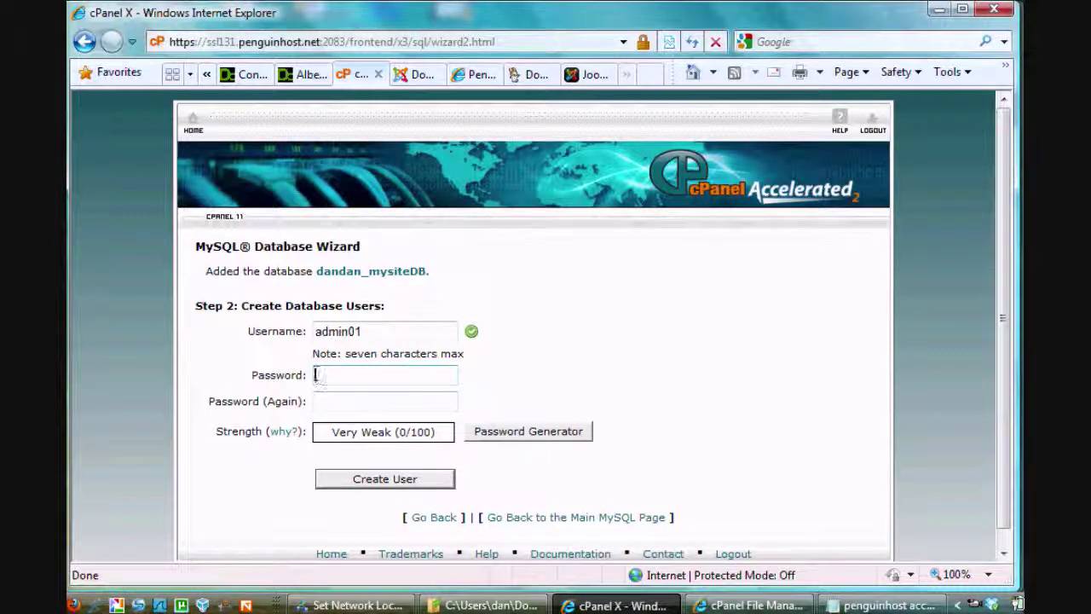
{"action": "key", "text": "ctrl+v"}
{"action": "left_click", "coordinate": [318, 401]}
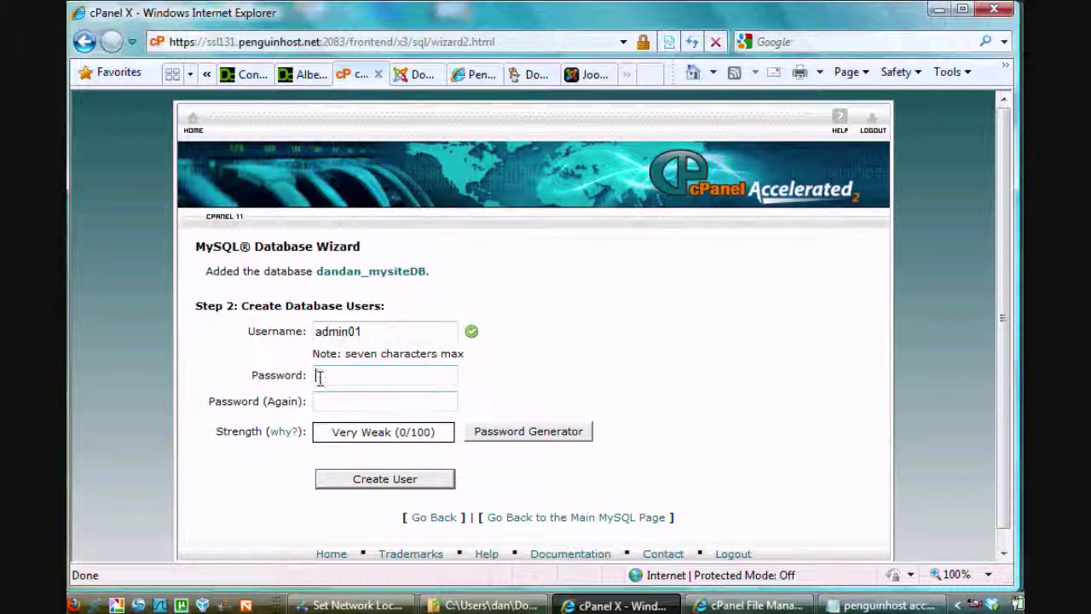
{"action": "left_click", "coordinate": [322, 380]}
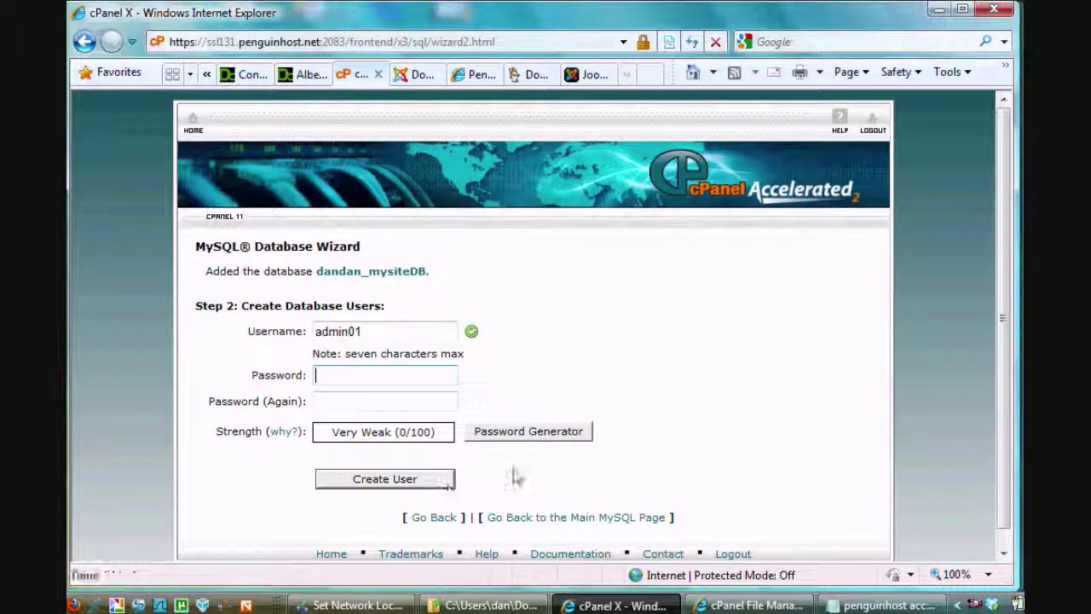
Generate a random password, select it, and launch Notepad to keep a copy
{"action": "left_click", "coordinate": [534, 440]}
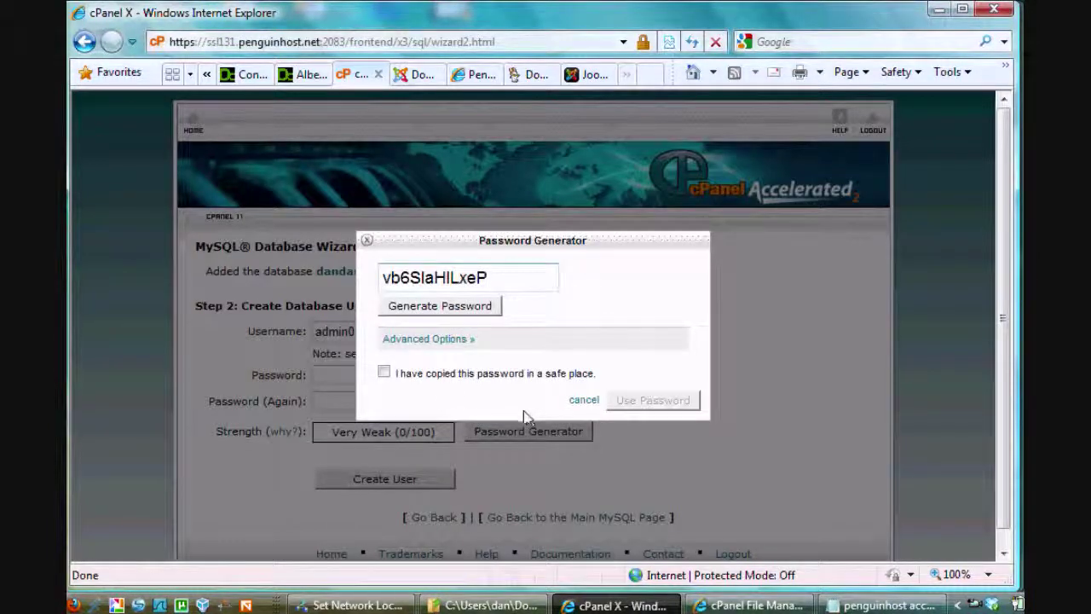
{"action": "double_click", "coordinate": [494, 277]}
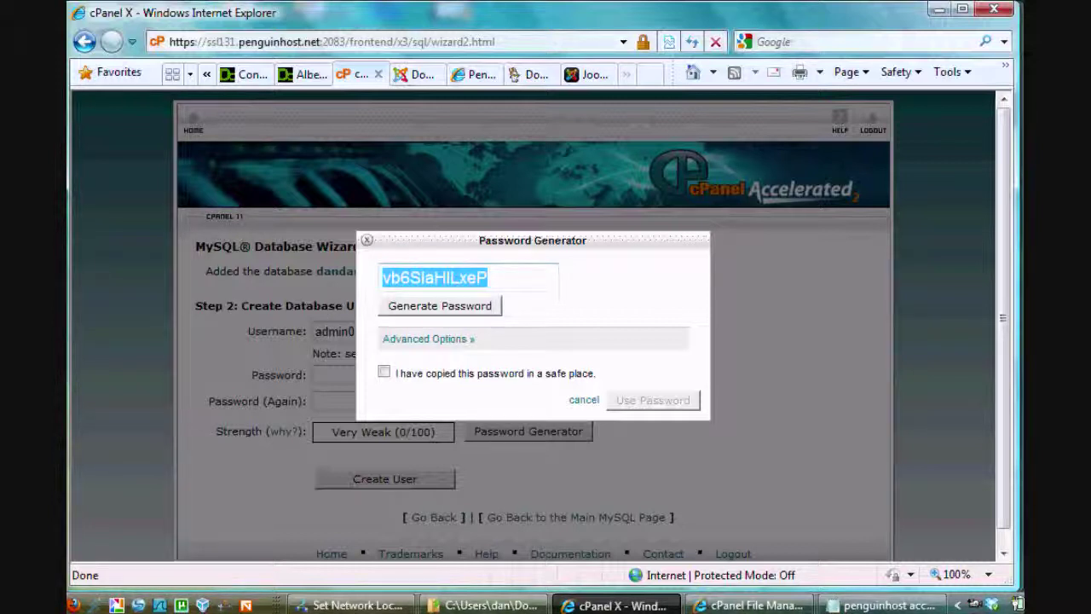
{"action": "key", "text": "super"}
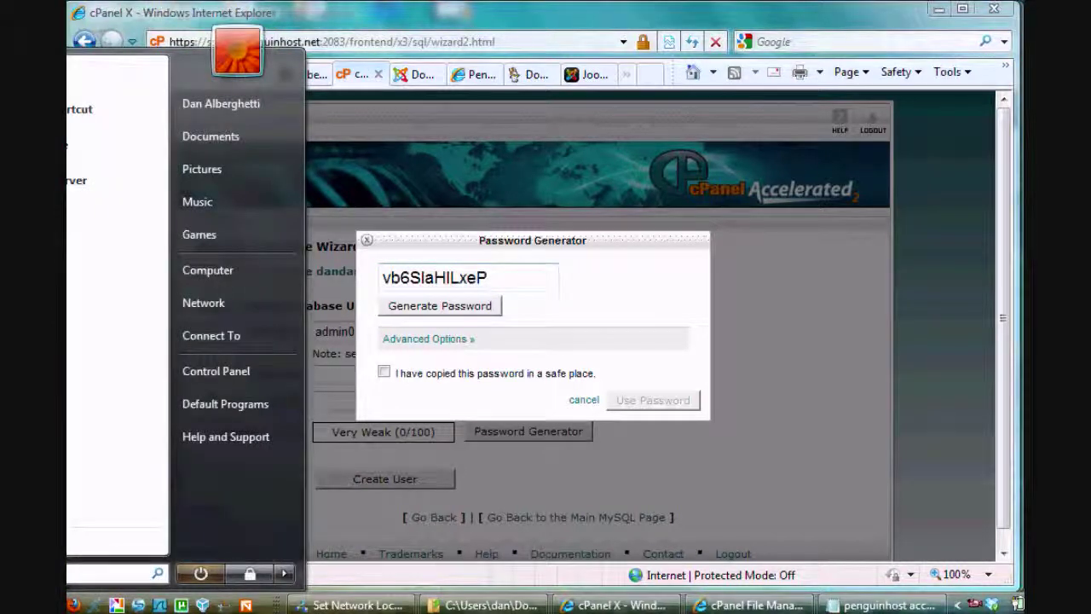
{"action": "type", "text": "n"}
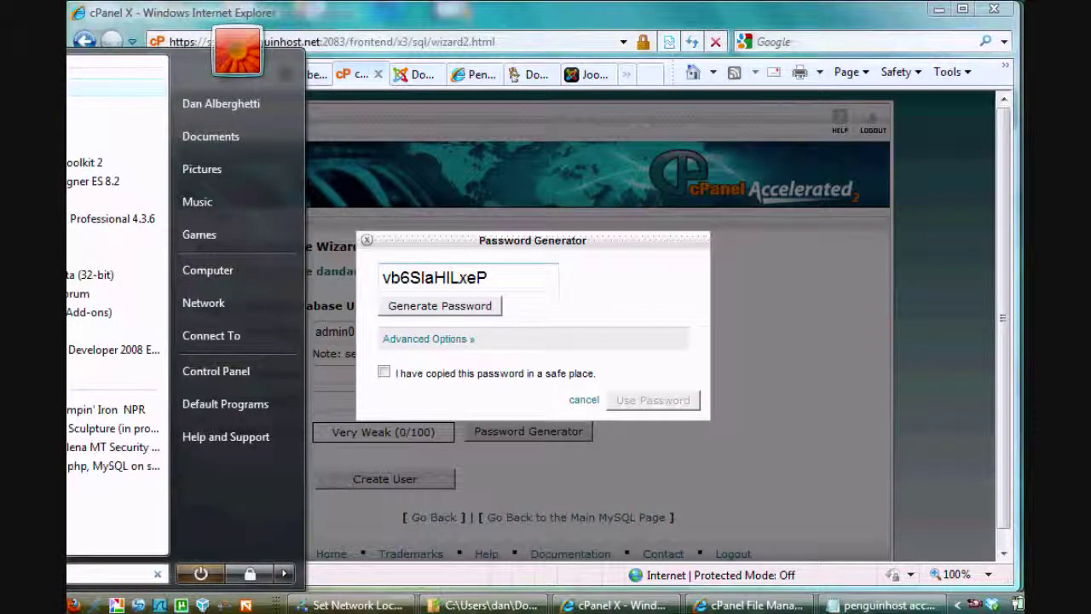
{"action": "type", "text": "e"}
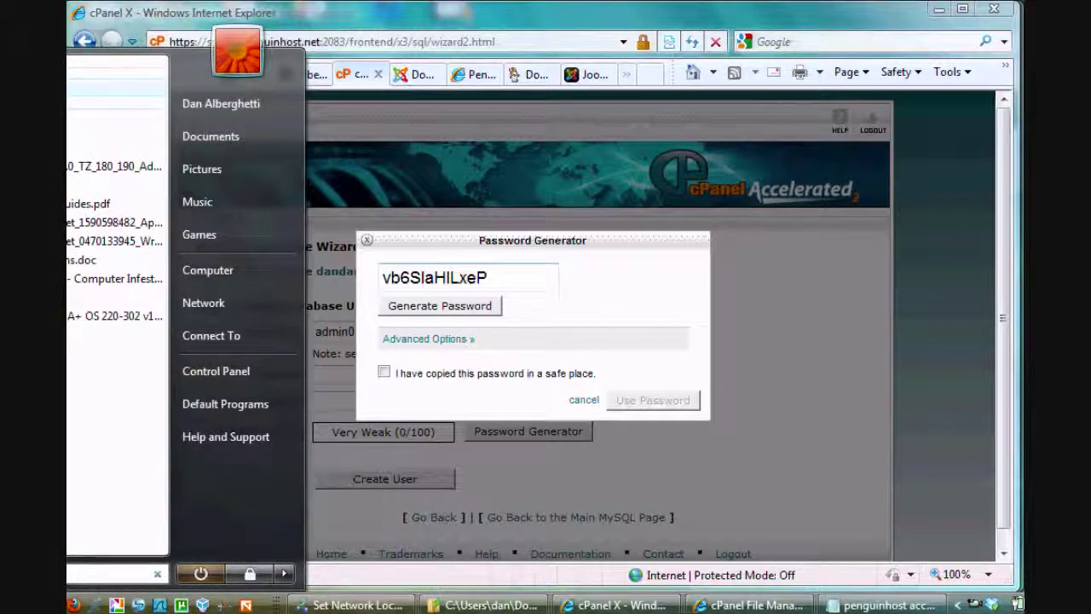
{"action": "key", "text": "Return"}
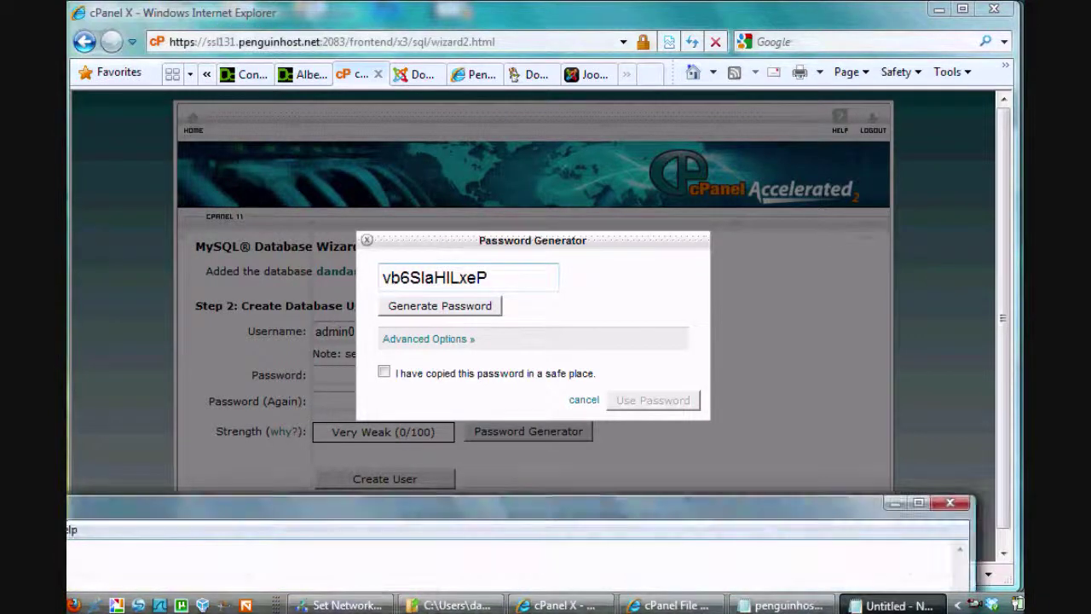
Save the generated password in Notepad as pass.txt and return to cPanel
{"action": "left_click_drag", "start_coordinate": [142, 512], "coordinate": [304, 2]}
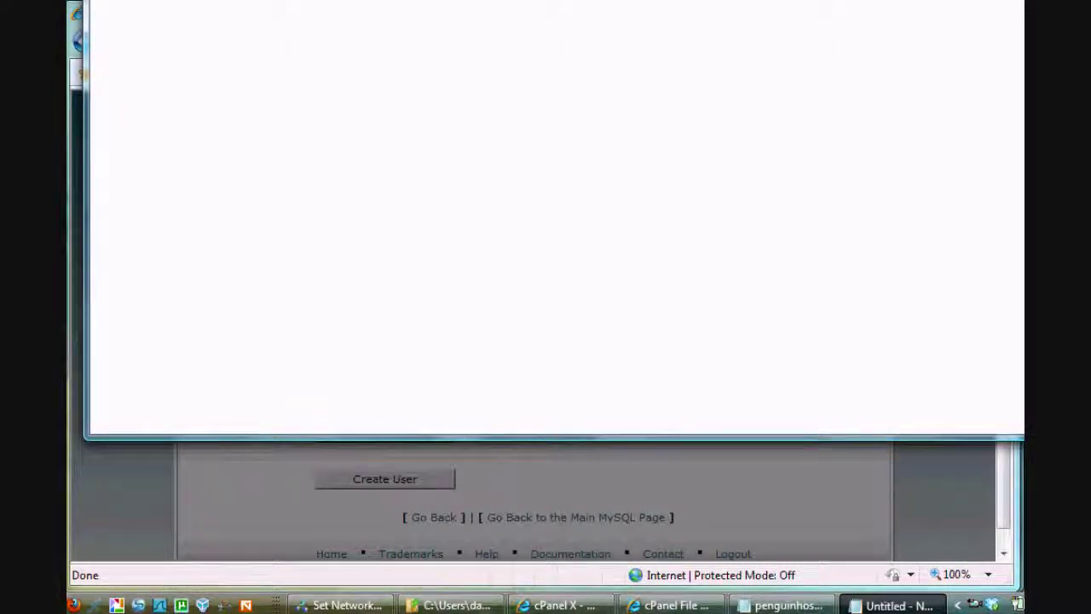
{"action": "left_click_drag", "start_coordinate": [304, 2], "coordinate": [245, 70]}
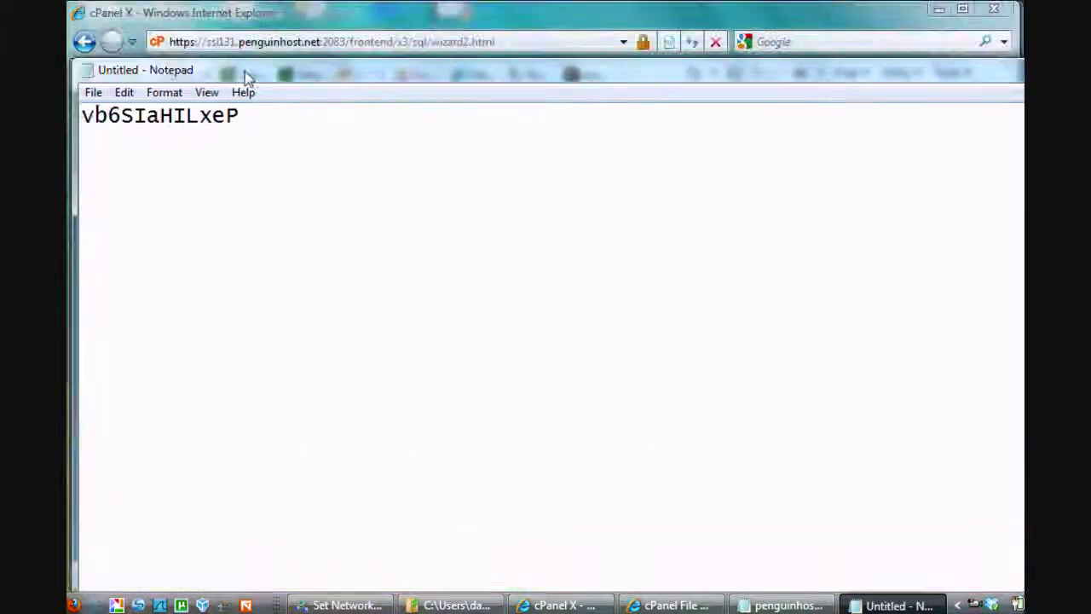
{"action": "left_click", "coordinate": [92, 96]}
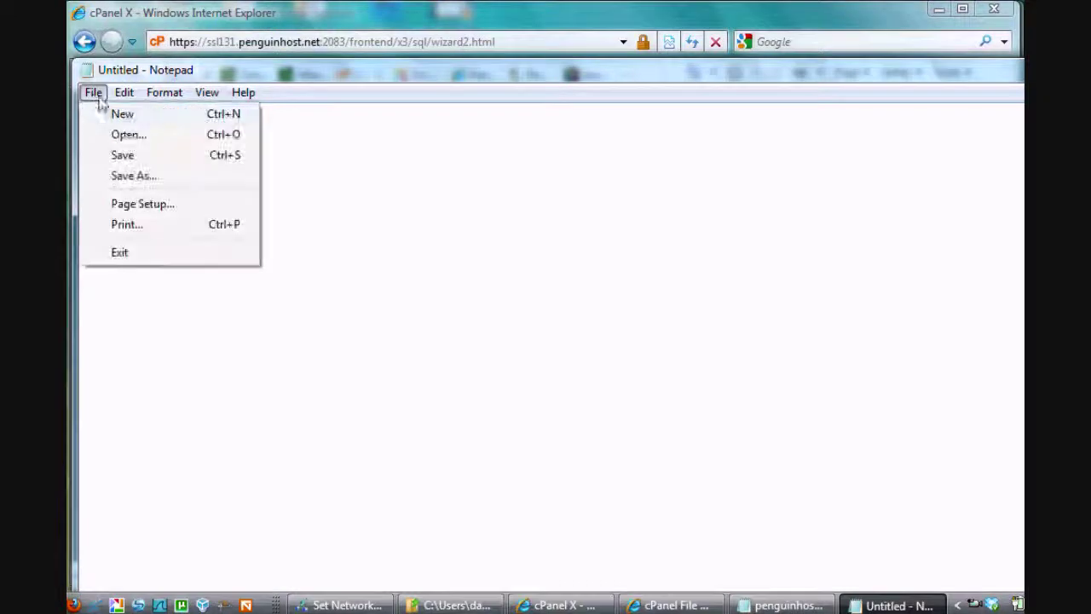
{"action": "left_click", "coordinate": [144, 177]}
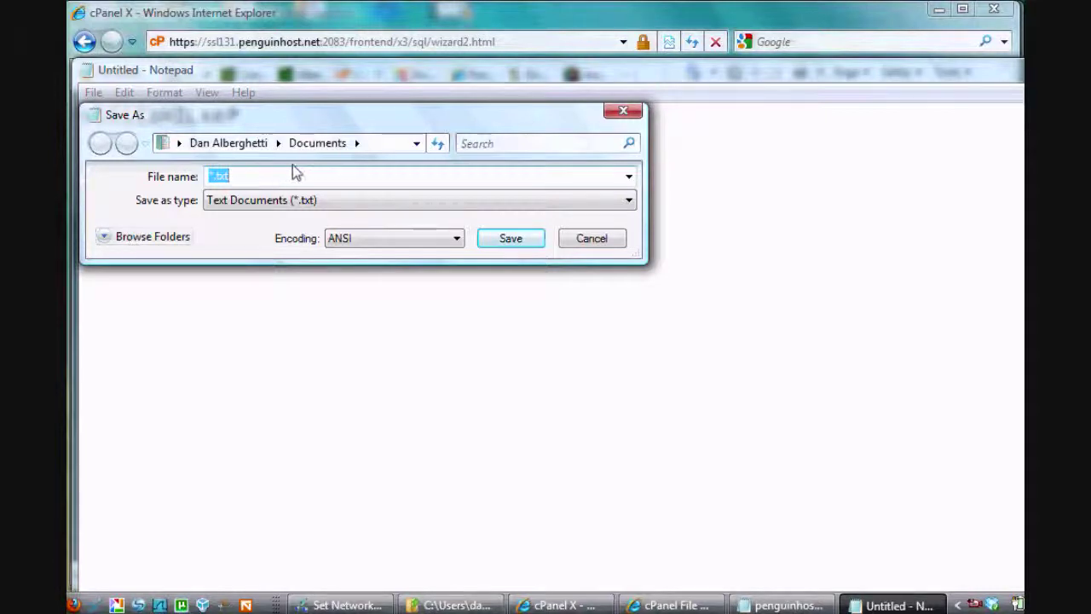
{"action": "type", "text": "pass"}
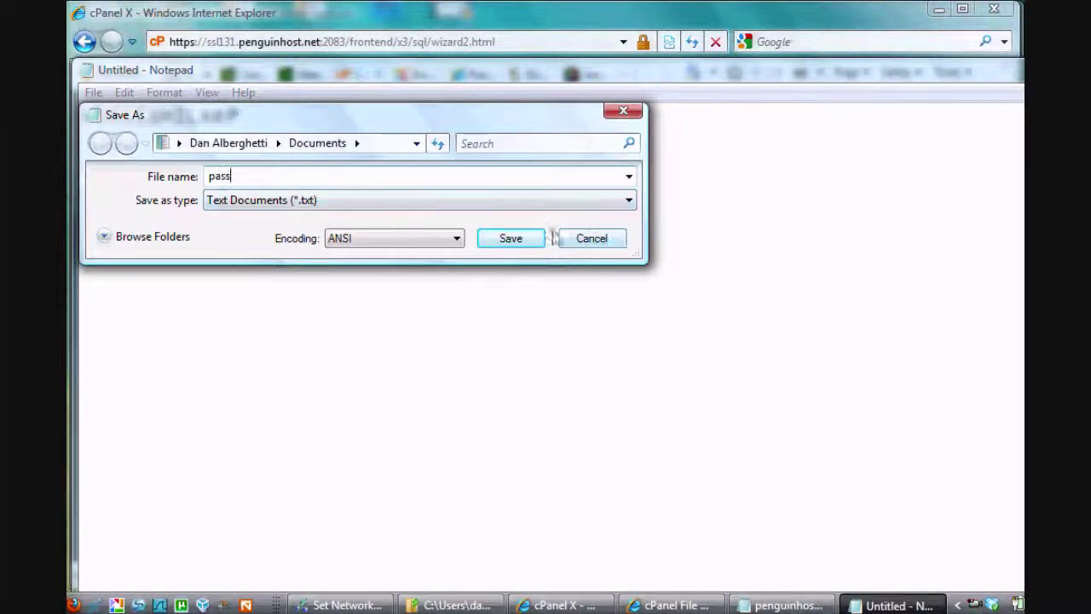
{"action": "left_click", "coordinate": [524, 238]}
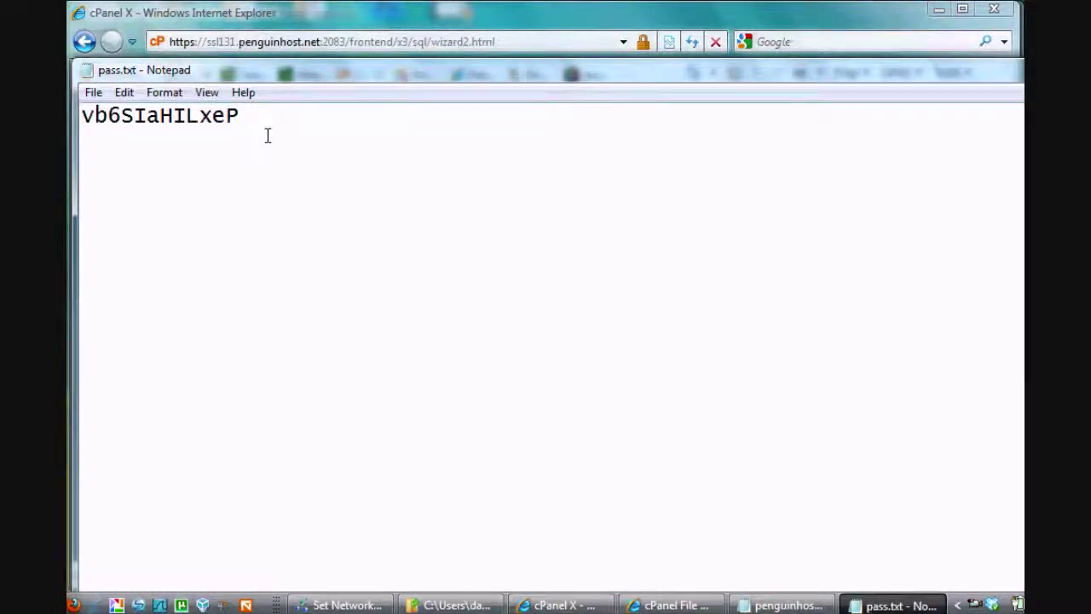
{"action": "left_click_drag", "start_coordinate": [242, 115], "coordinate": [72, 134]}
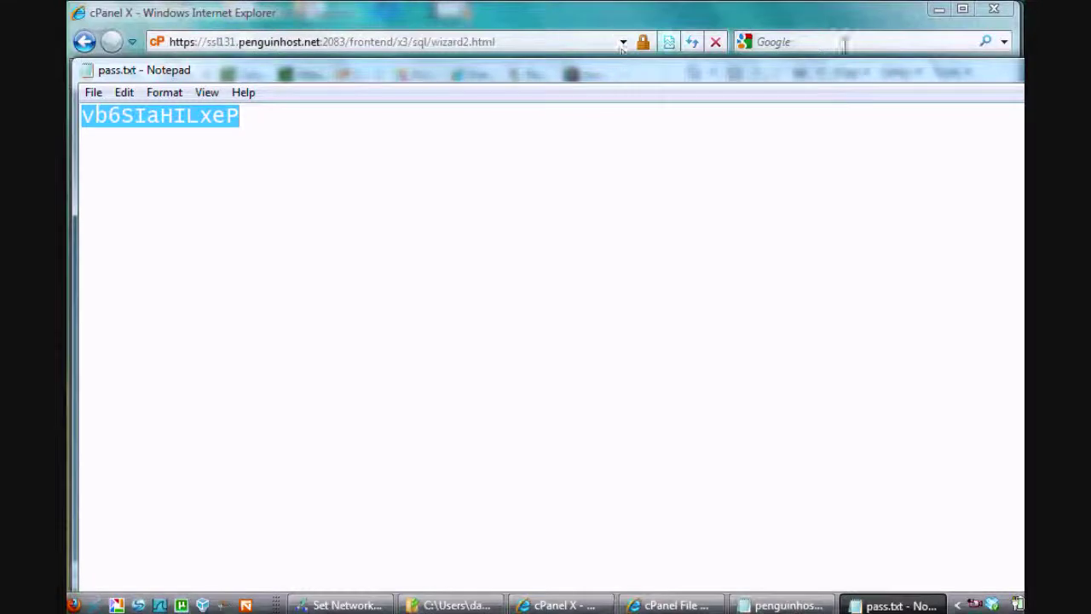
{"action": "left_click", "coordinate": [972, 75]}
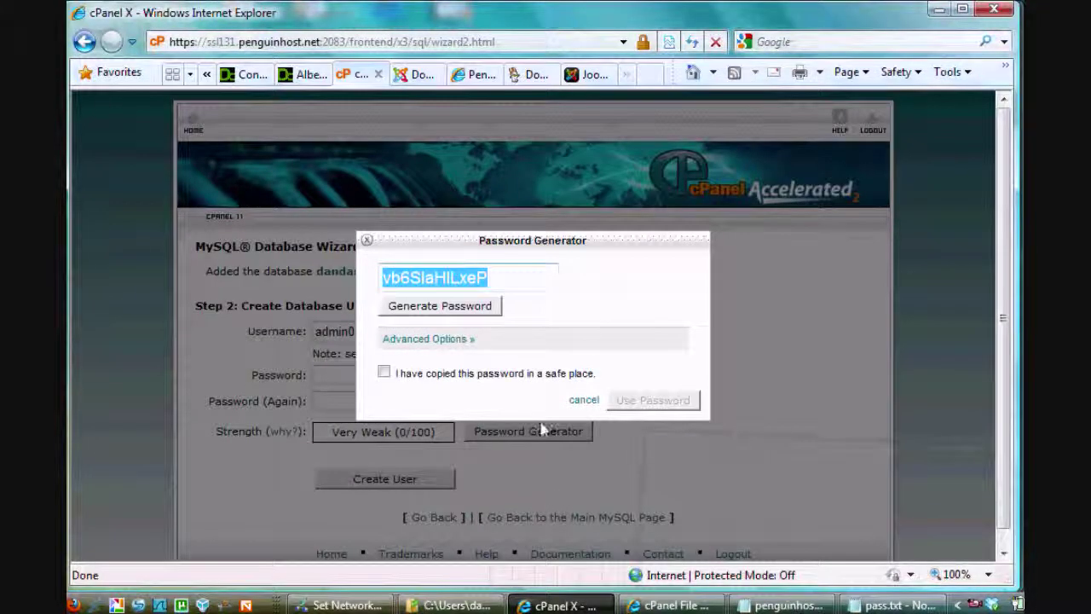
Create user admin01 with the generated password and grant it ALL PRIVILEGES on mysiteDB
{"action": "left_click", "coordinate": [383, 372]}
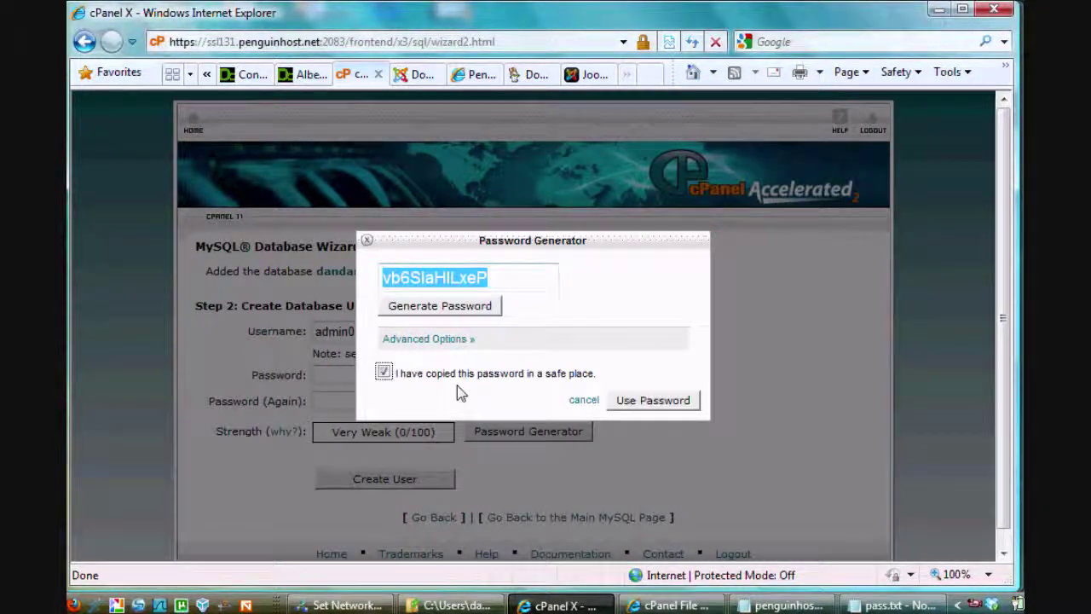
{"action": "left_click", "coordinate": [628, 408]}
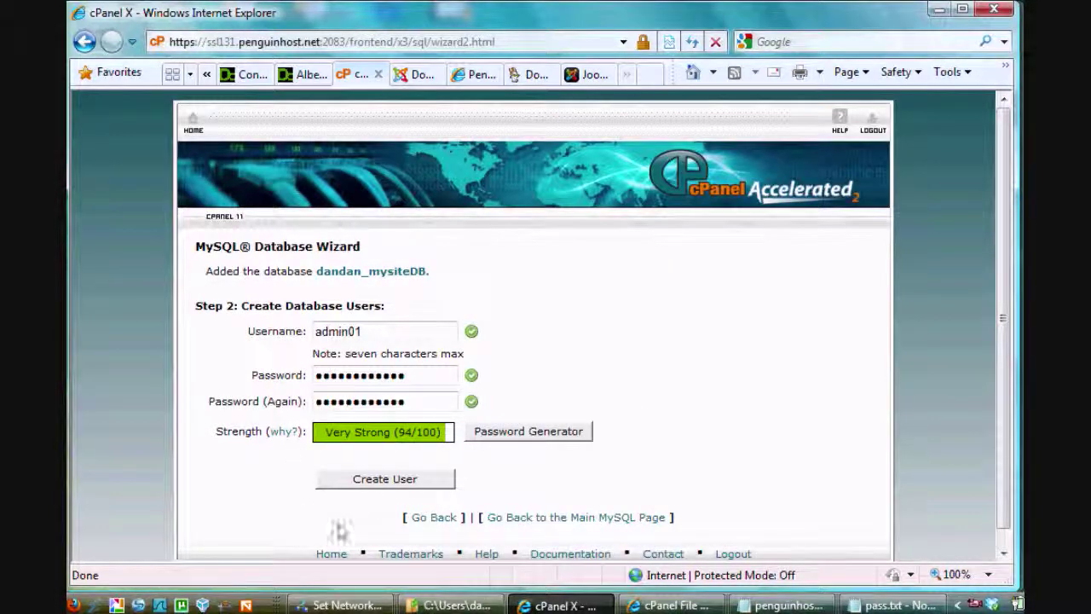
{"action": "left_click", "coordinate": [362, 480]}
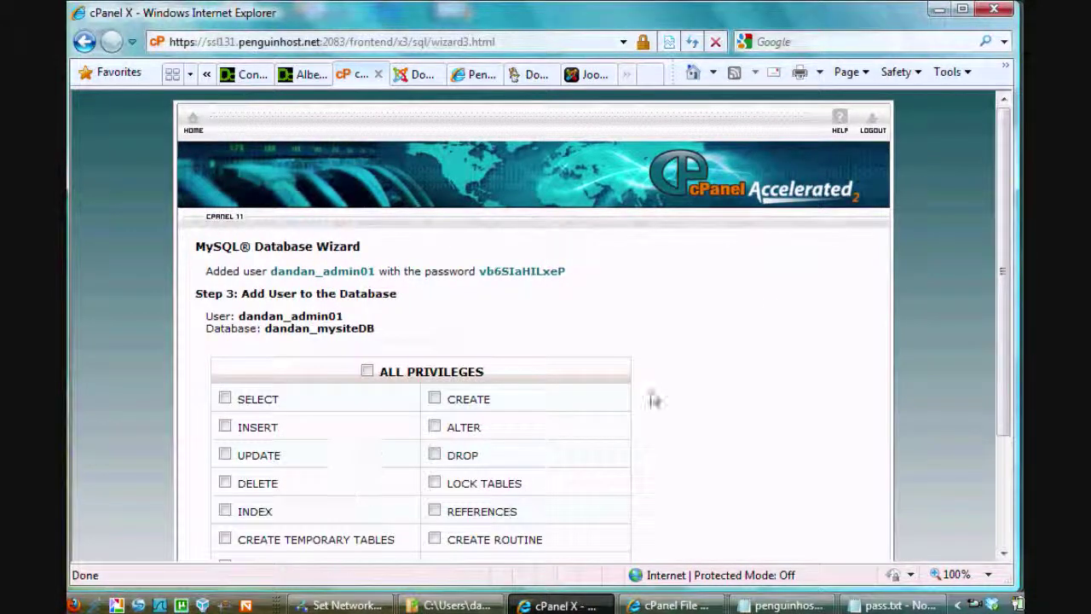
{"action": "left_click_drag", "start_coordinate": [1007, 227], "coordinate": [1004, 314]}
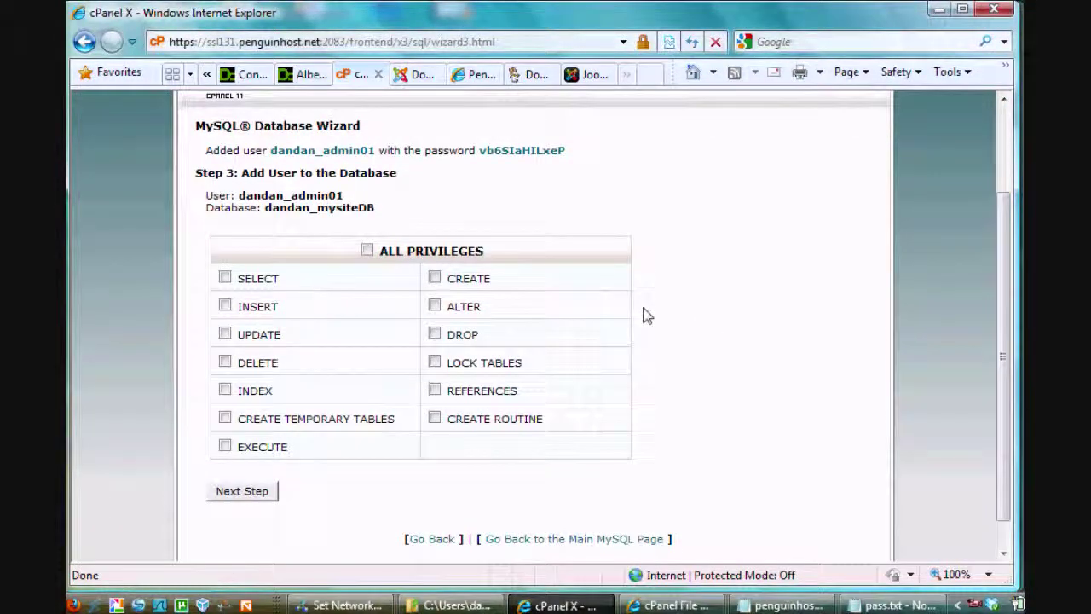
{"action": "left_click", "coordinate": [366, 250]}
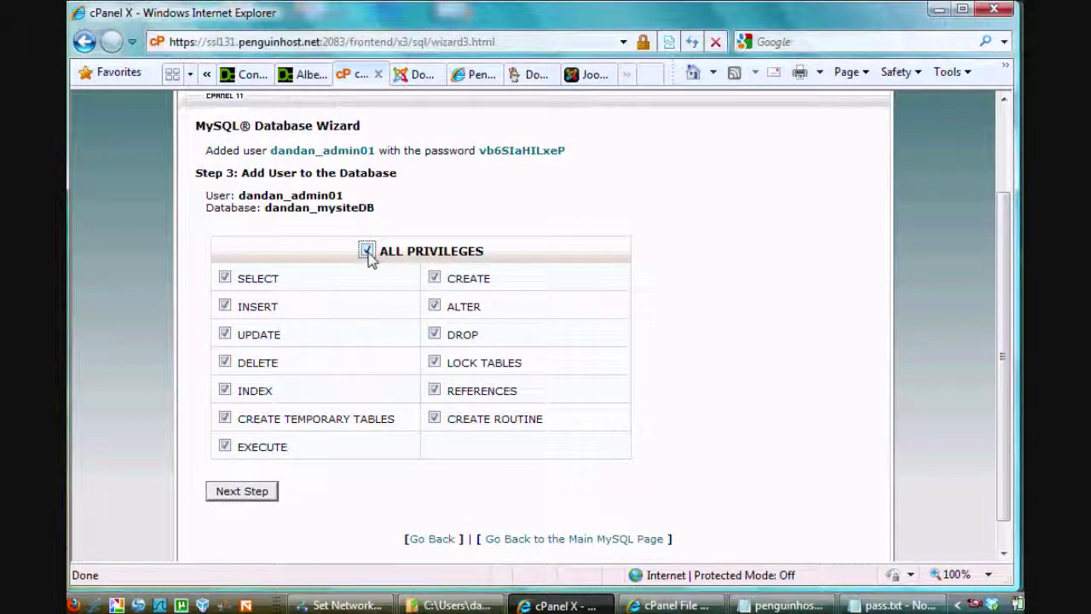
{"action": "left_click", "coordinate": [242, 492]}
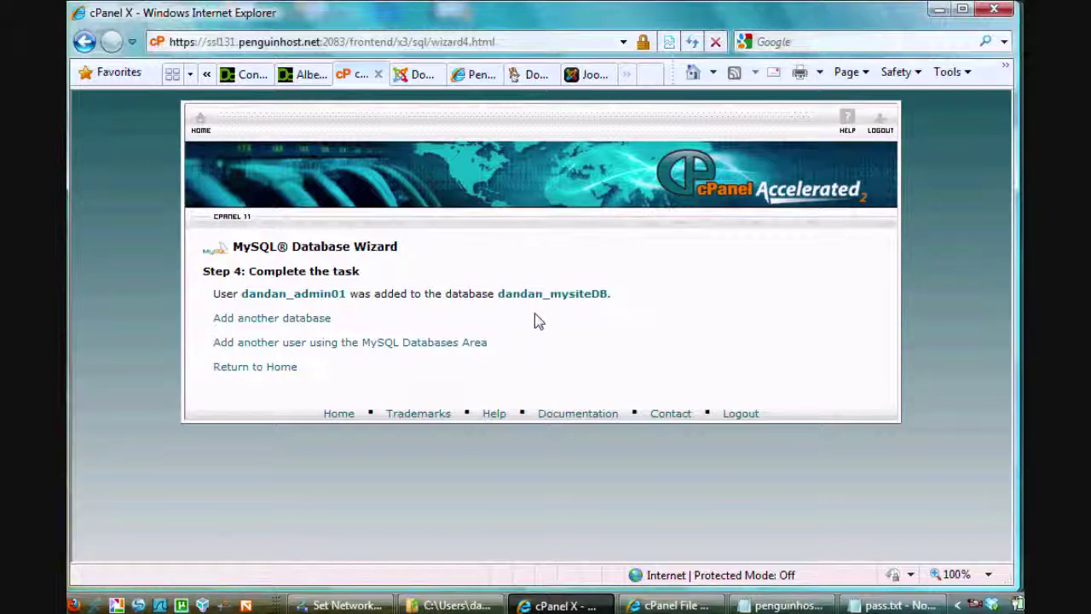
{"action": "left_click", "coordinate": [589, 76]}
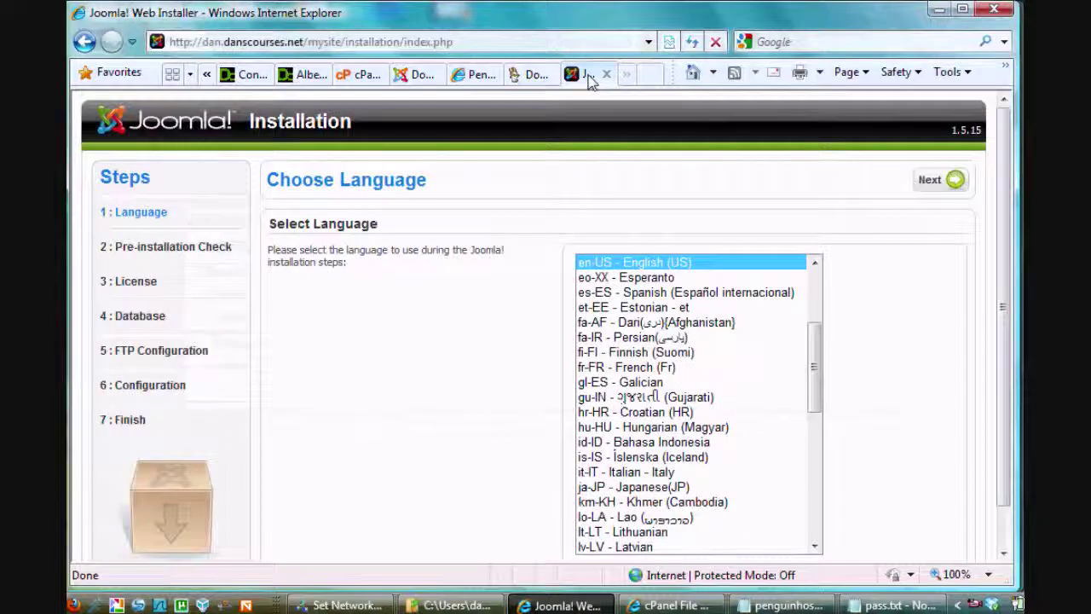
Accept the default language and scroll through the Pre-installation Check requirements
{"action": "left_click", "coordinate": [933, 183]}
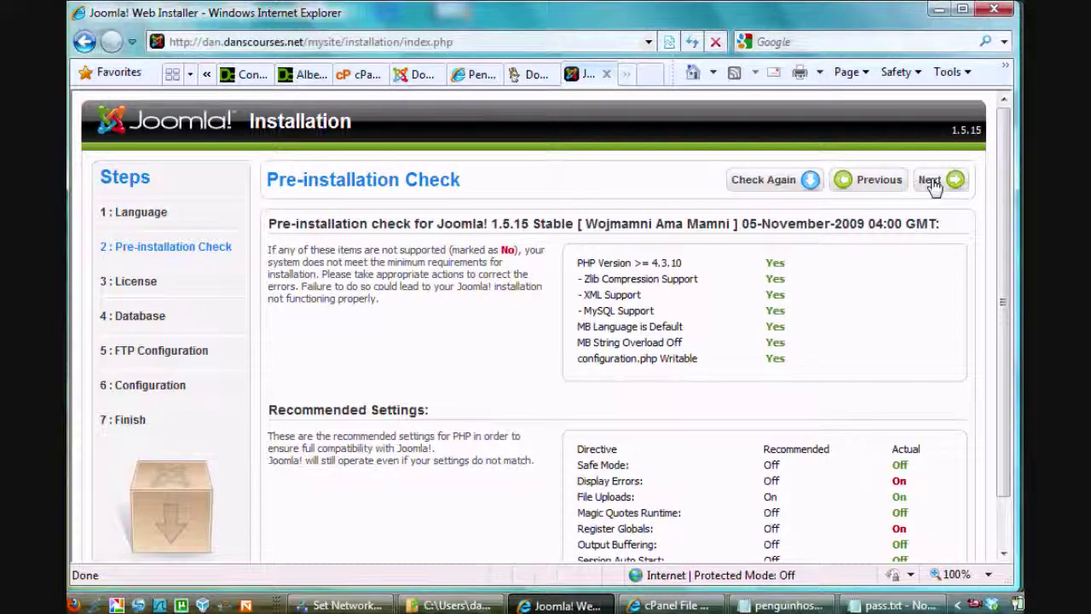
{"action": "left_click_drag", "start_coordinate": [1007, 251], "coordinate": [1008, 361]}
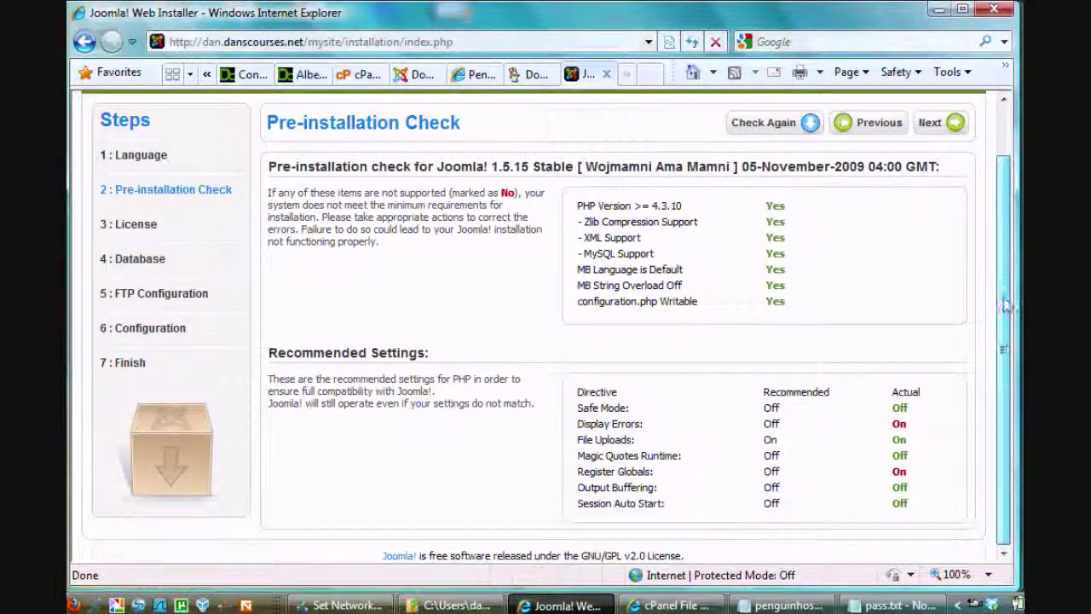
{"action": "scroll", "coordinate": [1005, 306], "scroll_direction": "up", "scroll_amount": 2}
{"action": "scroll", "coordinate": [994, 375], "scroll_direction": "down", "scroll_amount": 2}
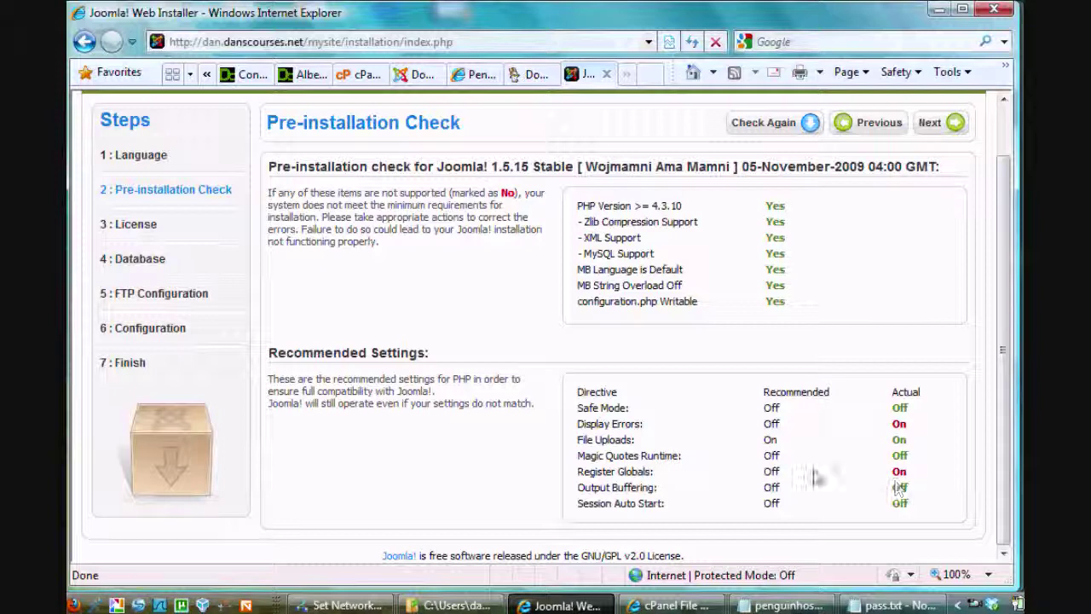
Review the recommended Register Globals and Display Errors settings, then continue to the license step
{"action": "double_click", "coordinate": [772, 472]}
{"action": "left_click_drag", "start_coordinate": [772, 472], "coordinate": [788, 477]}
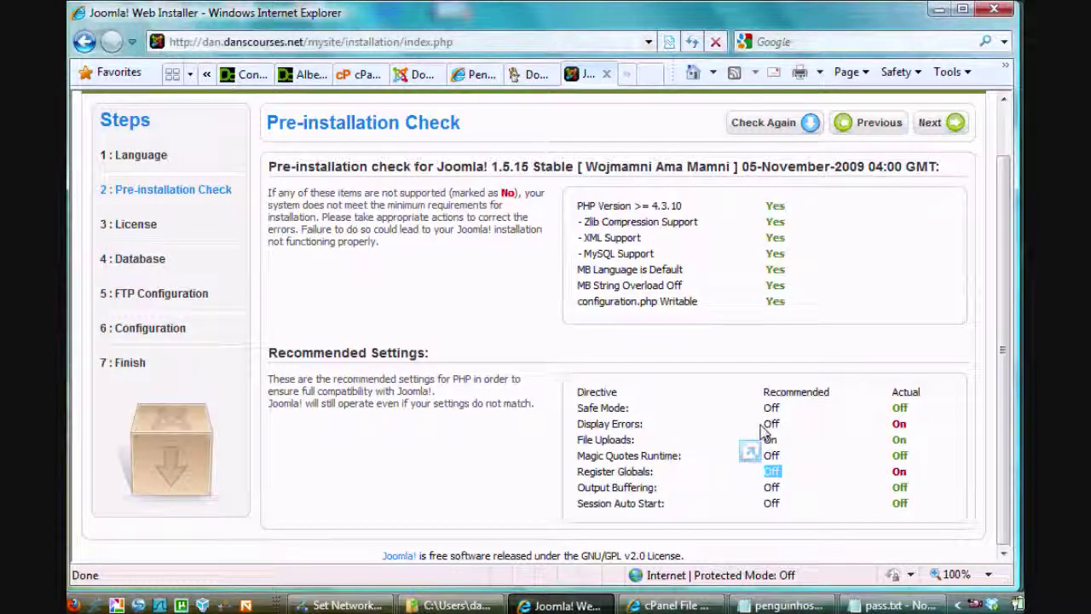
{"action": "left_click", "coordinate": [770, 432]}
{"action": "double_click", "coordinate": [770, 423]}
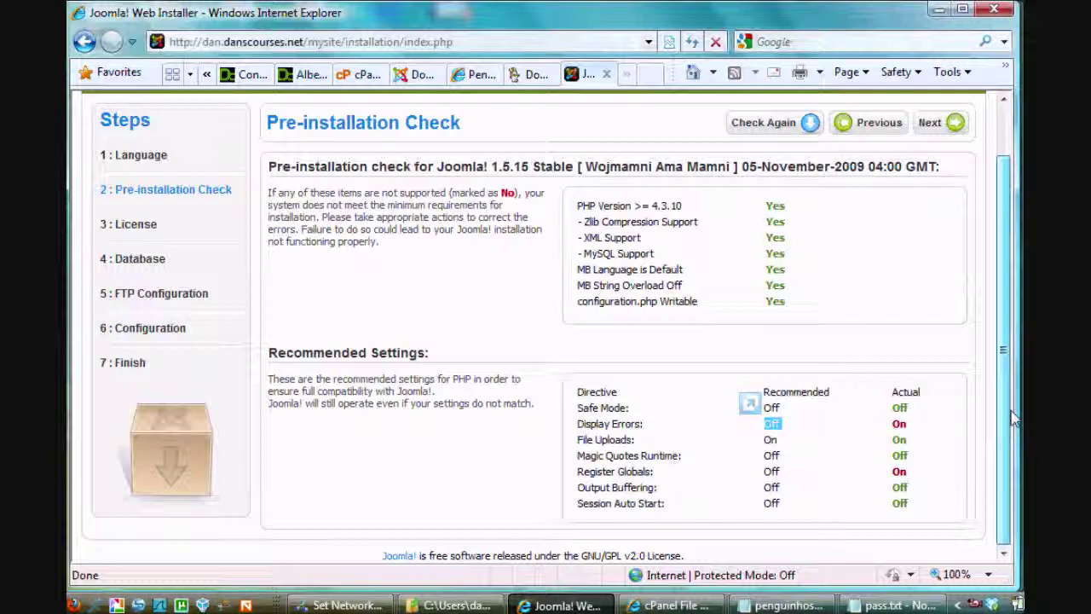
{"action": "scroll", "coordinate": [1013, 418], "scroll_direction": "up", "scroll_amount": 1}
{"action": "scroll", "coordinate": [1012, 464], "scroll_direction": "down", "scroll_amount": 1}
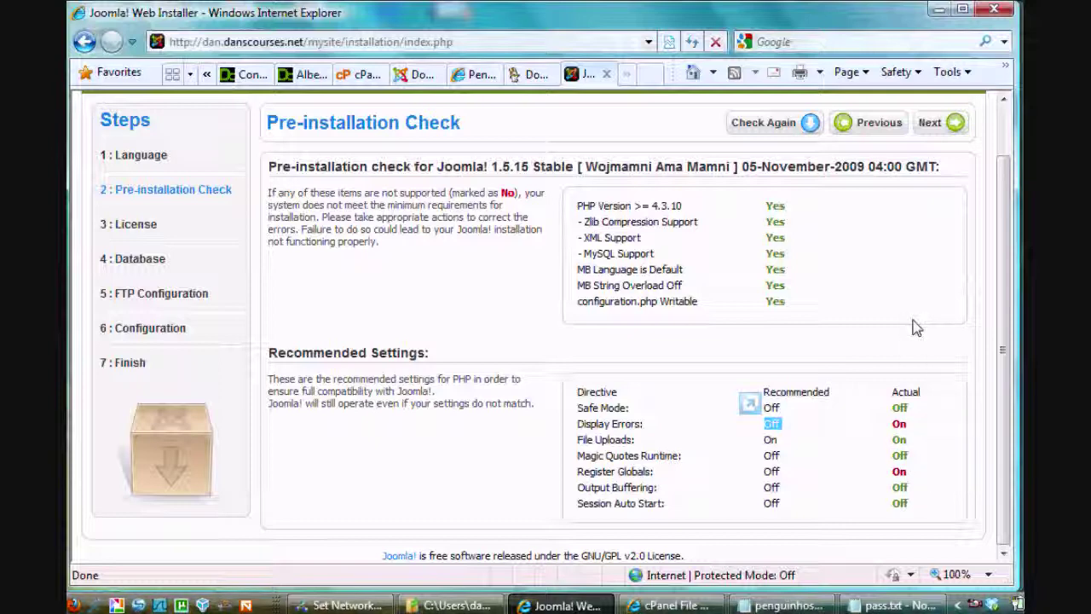
{"action": "left_click", "coordinate": [953, 124]}
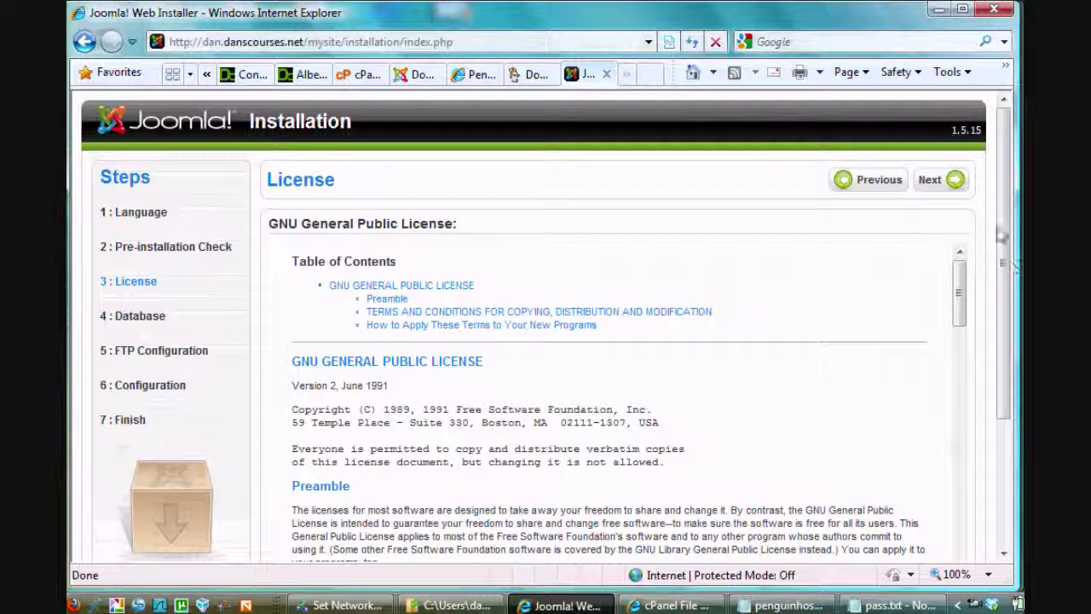
Accept the Joomla license agreement and continue to database configuration
{"action": "left_click_drag", "start_coordinate": [1003, 234], "coordinate": [996, 388]}
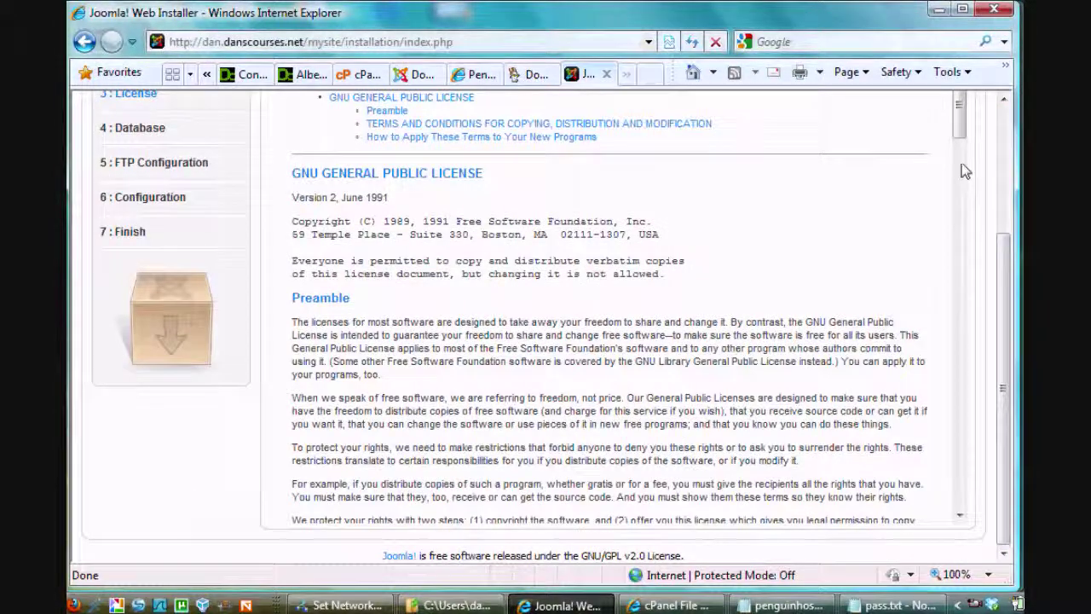
{"action": "left_click_drag", "start_coordinate": [961, 163], "coordinate": [1003, 311]}
{"action": "left_click", "coordinate": [929, 181]}
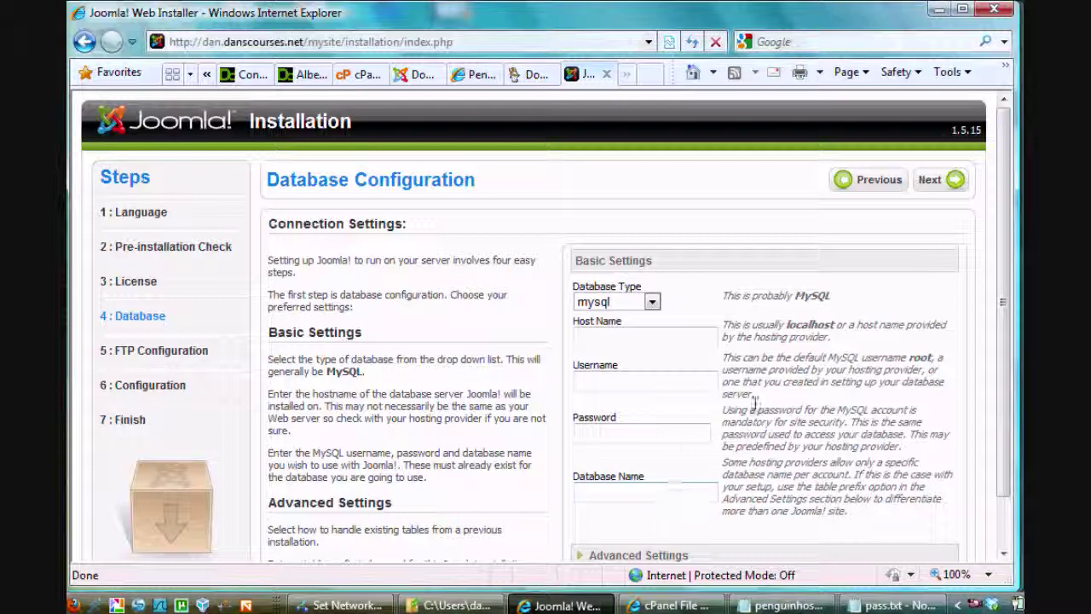
Enter host localhost, the new database user, its pasted password and the mysiteDB database, then submit
{"action": "left_click_drag", "start_coordinate": [1010, 260], "coordinate": [1006, 340]}
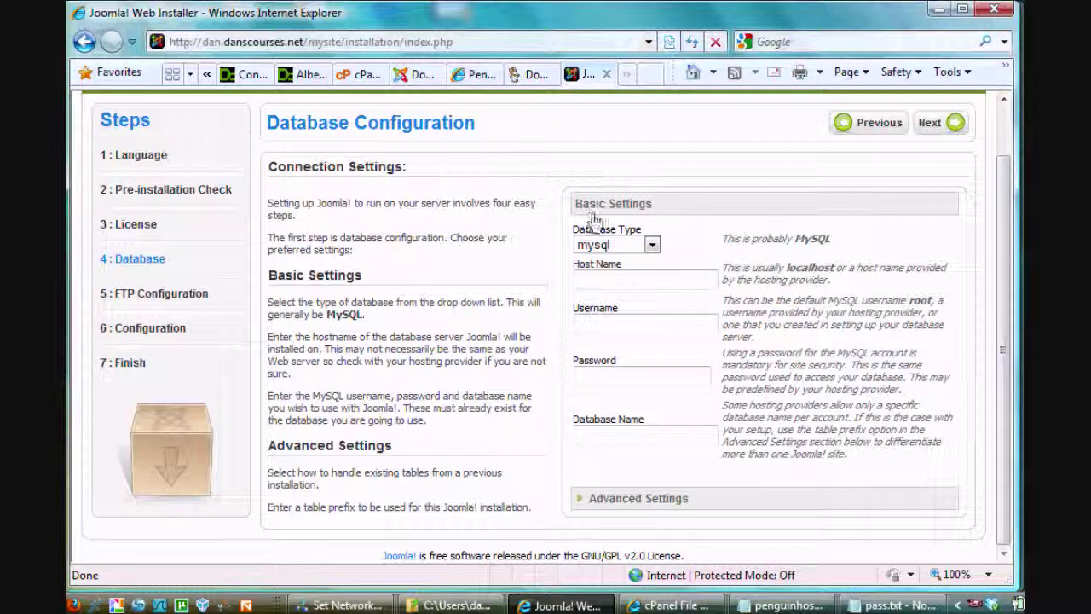
{"action": "left_click", "coordinate": [585, 278]}
{"action": "type", "text": "localhost"}
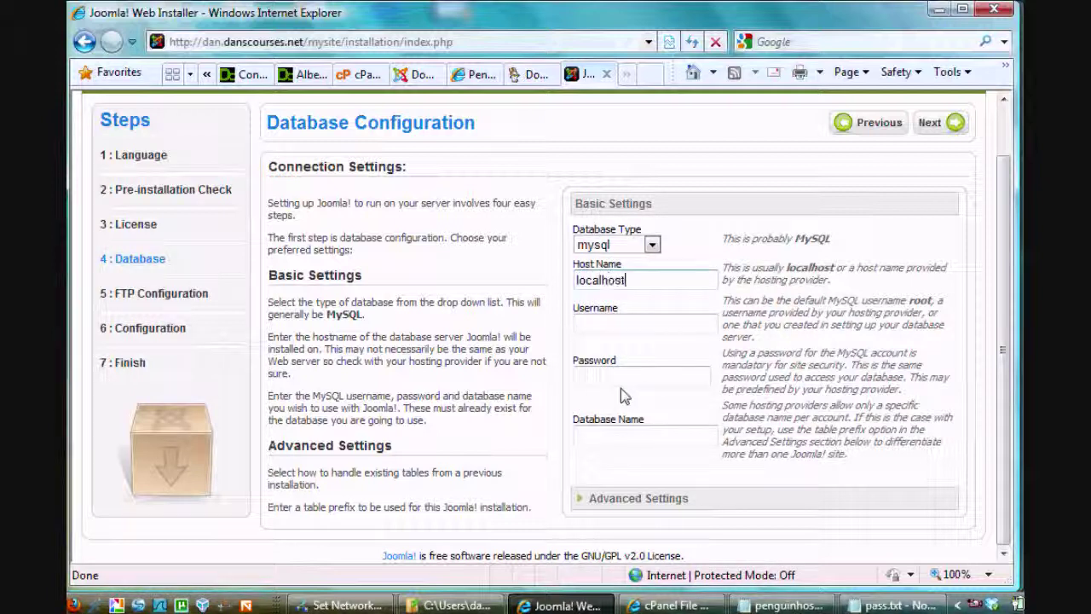
{"action": "left_click", "coordinate": [597, 324]}
{"action": "type", "text": "dan"}
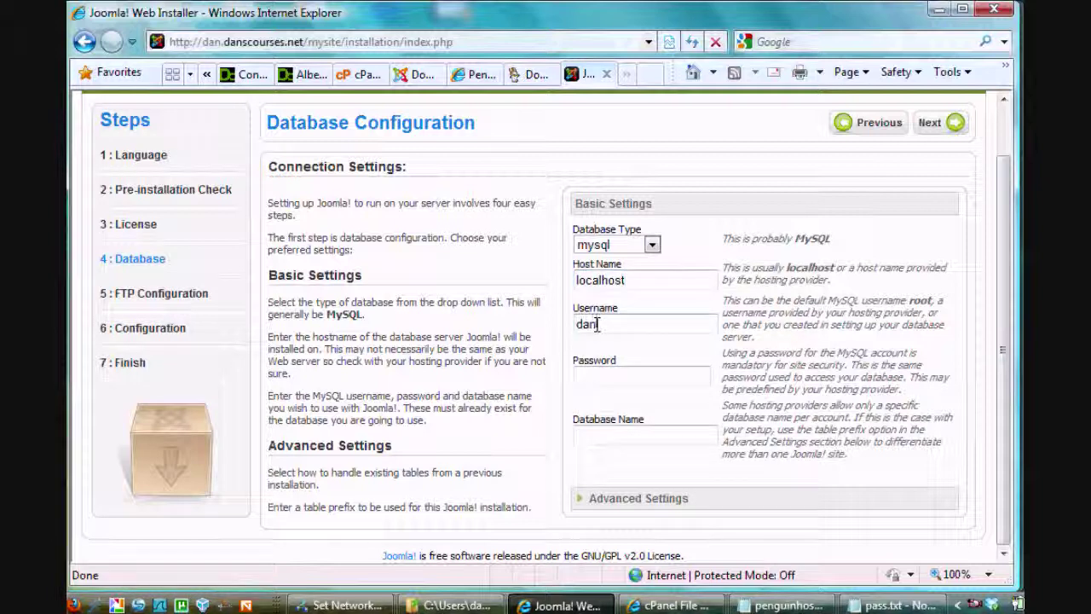
{"action": "type", "text": "dan"}
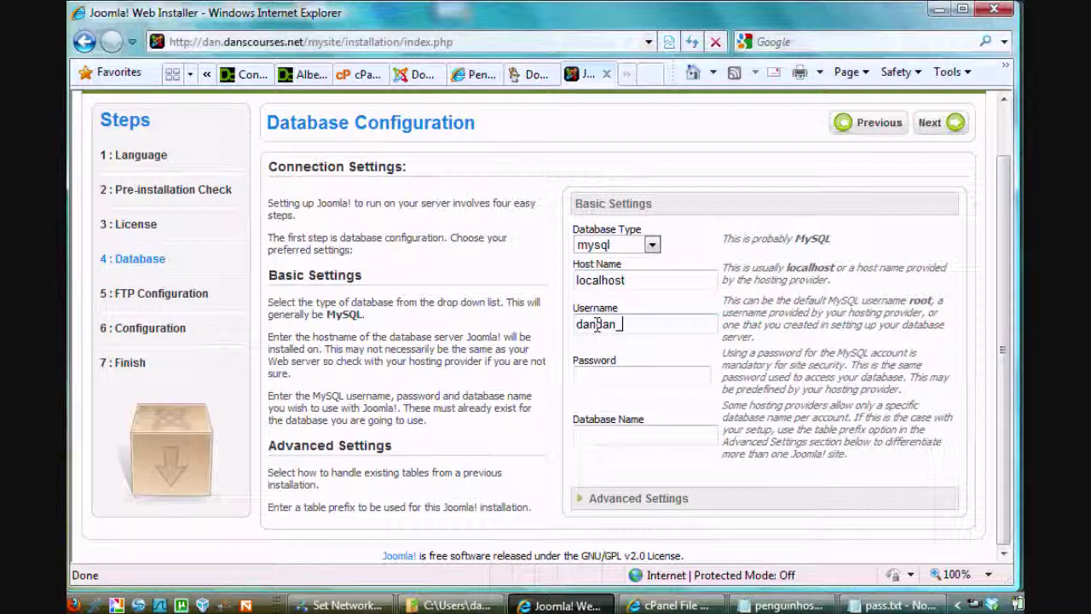
{"action": "type", "text": "_admin01"}
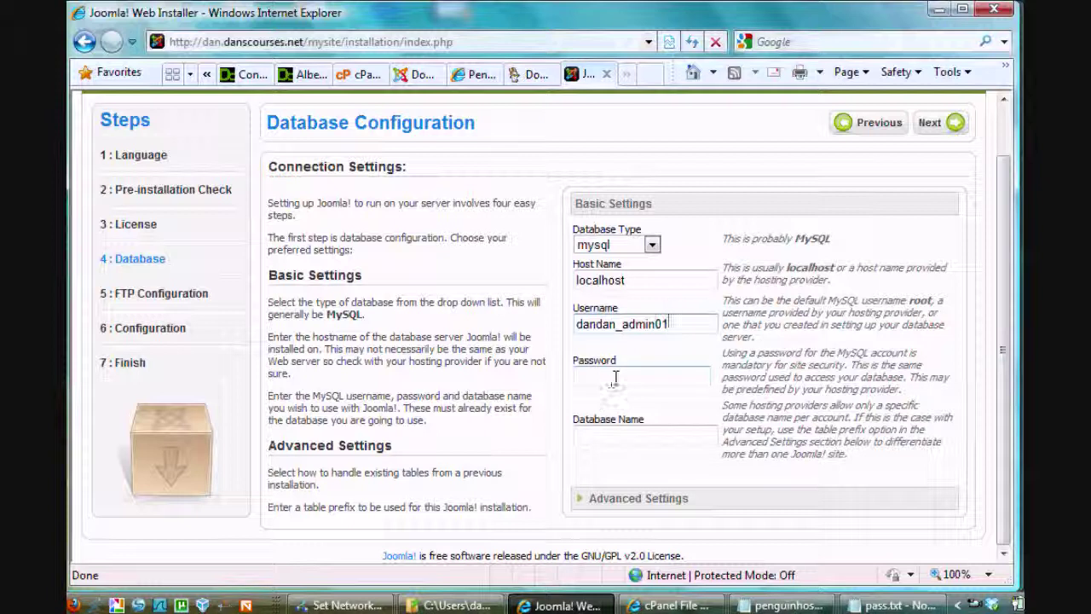
{"action": "left_click", "coordinate": [580, 377]}
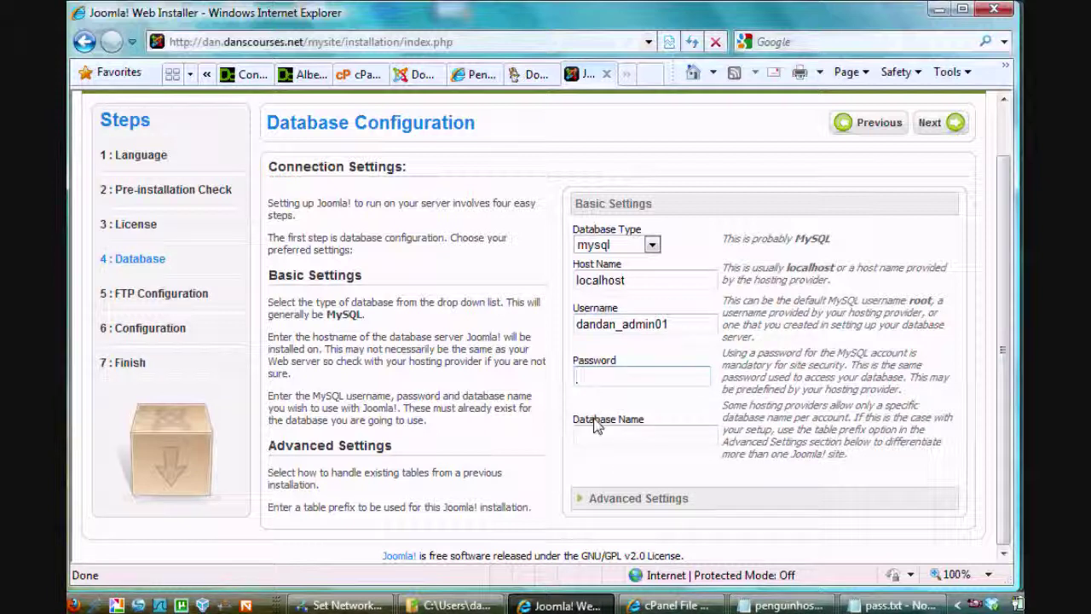
{"action": "key", "text": "ctrl+v"}
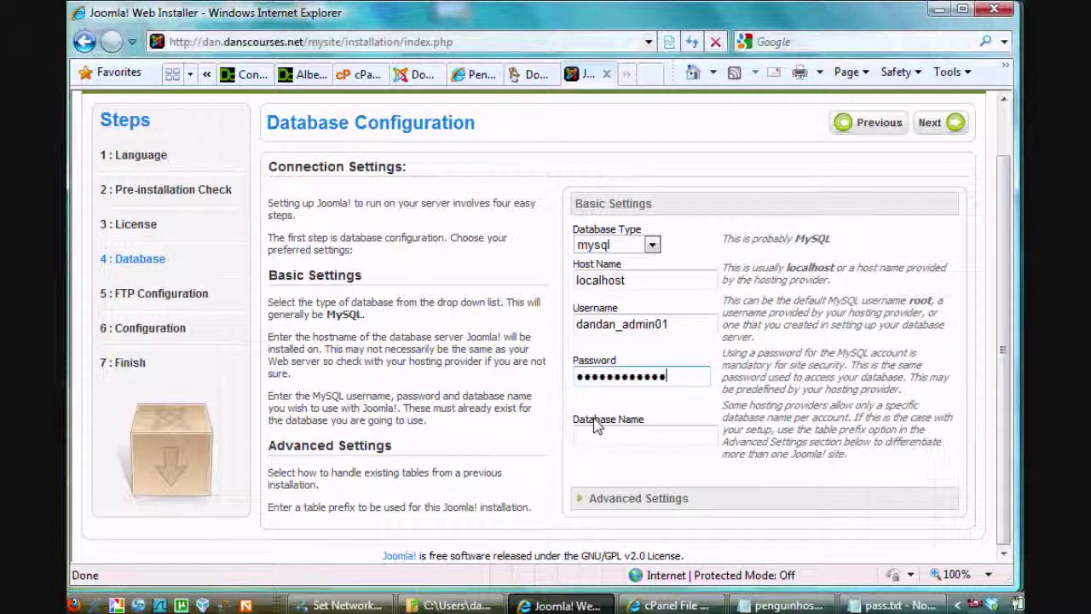
{"action": "left_click", "coordinate": [578, 435]}
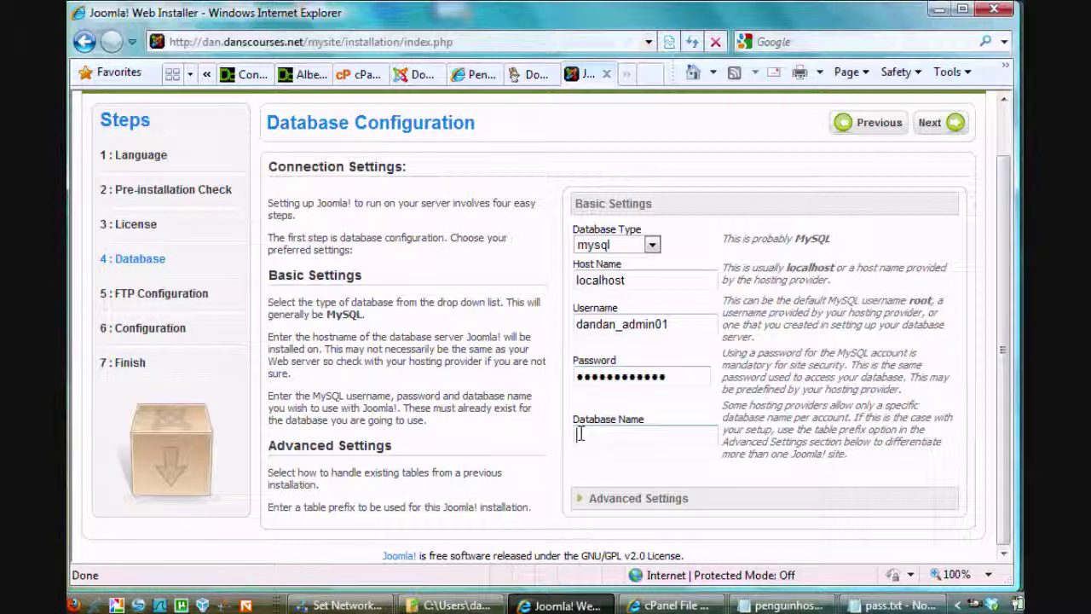
{"action": "type", "text": "cana"}
{"action": "type", "text": "an_"}
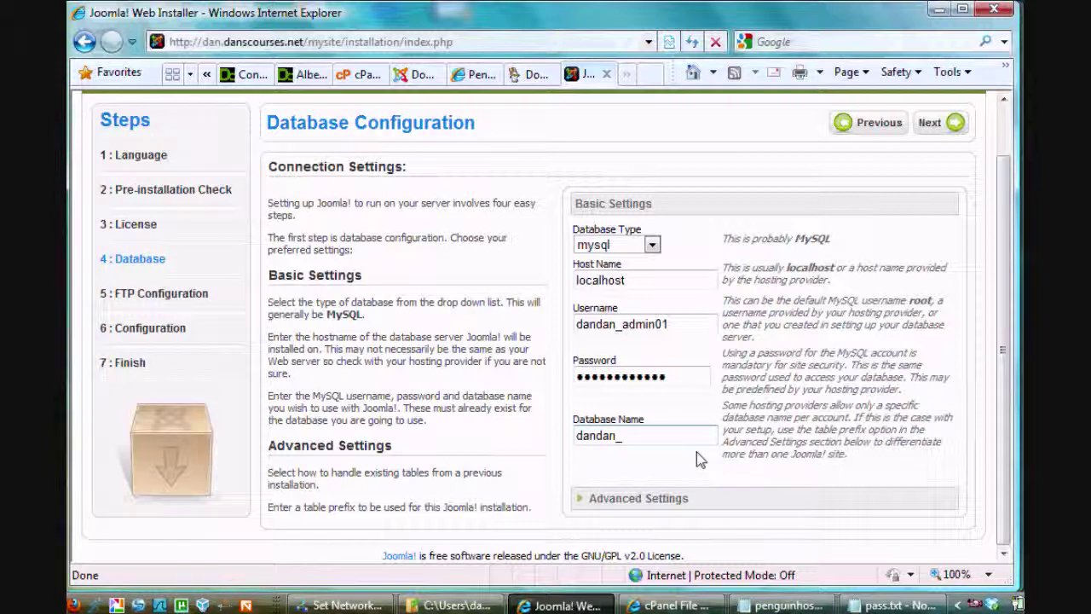
{"action": "type", "text": "mysite"}
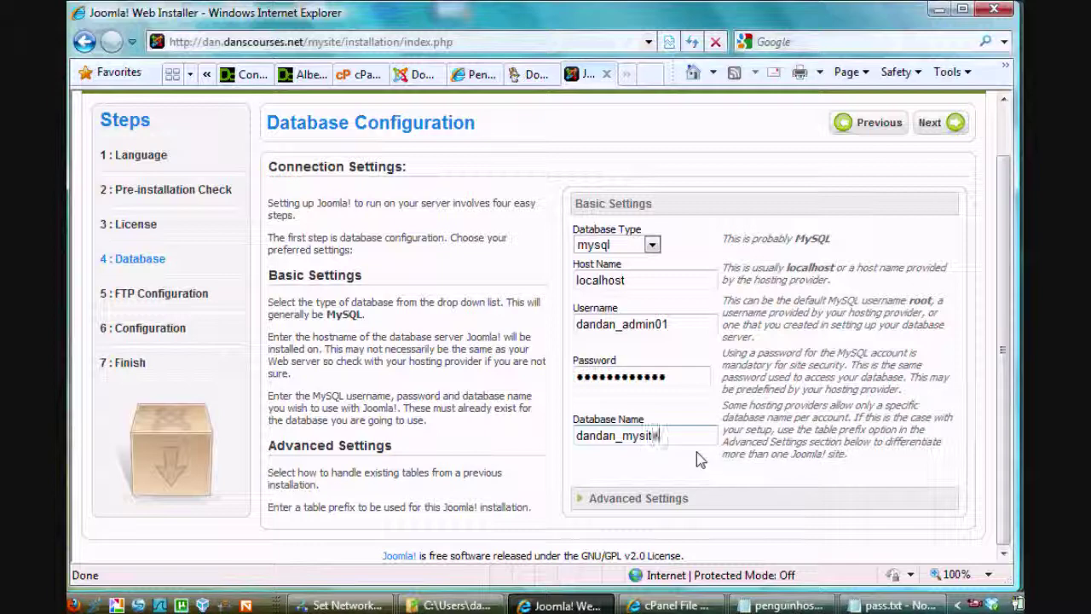
{"action": "type", "text": "DB"}
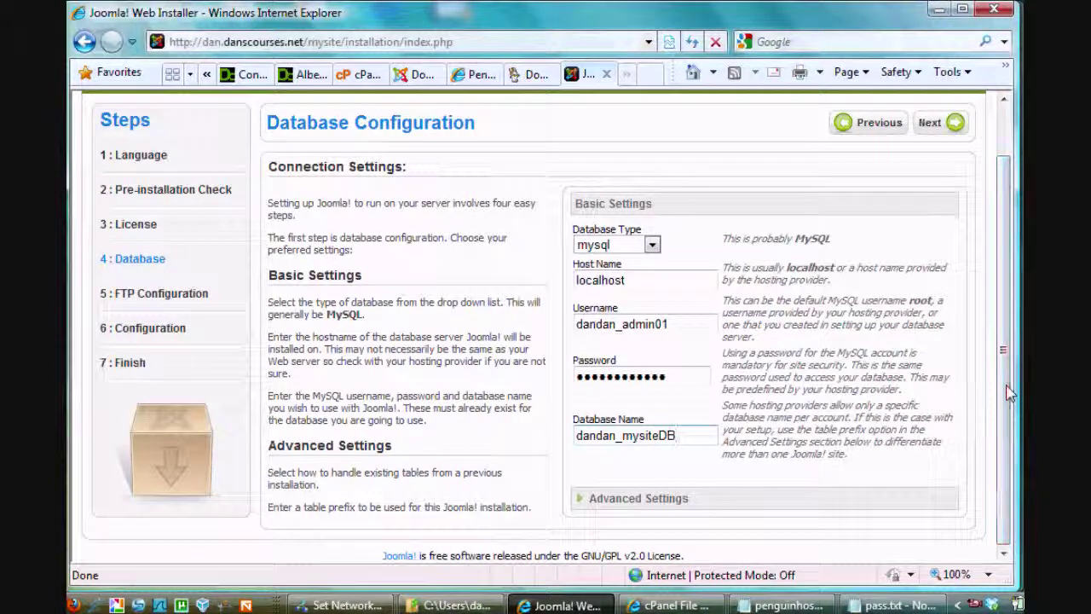
{"action": "left_click", "coordinate": [931, 124]}
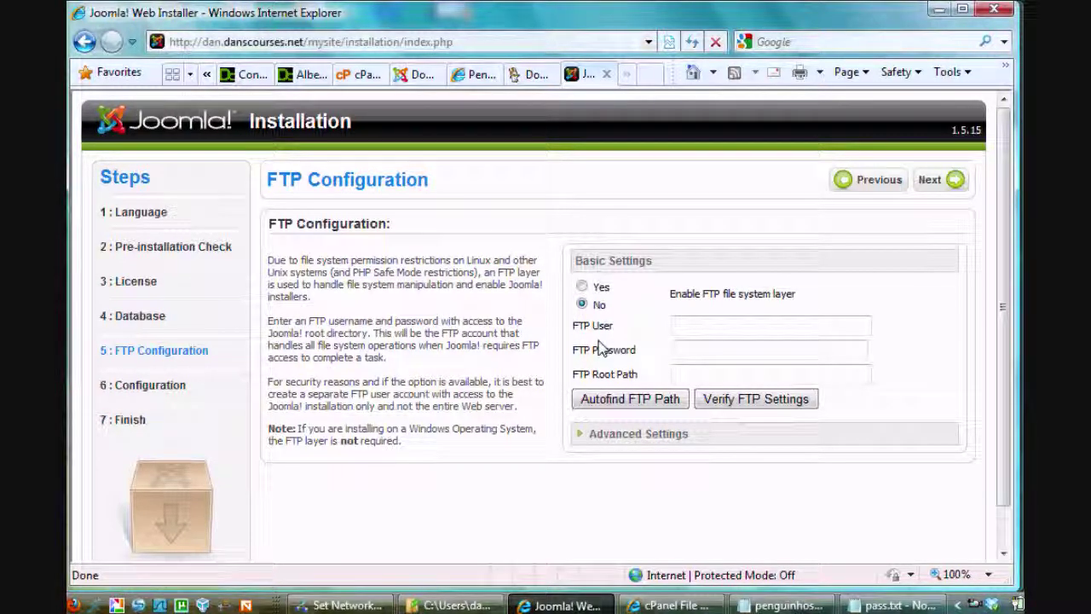
Skip FTP configuration and enter MySite as the site name
{"action": "left_click", "coordinate": [931, 185]}
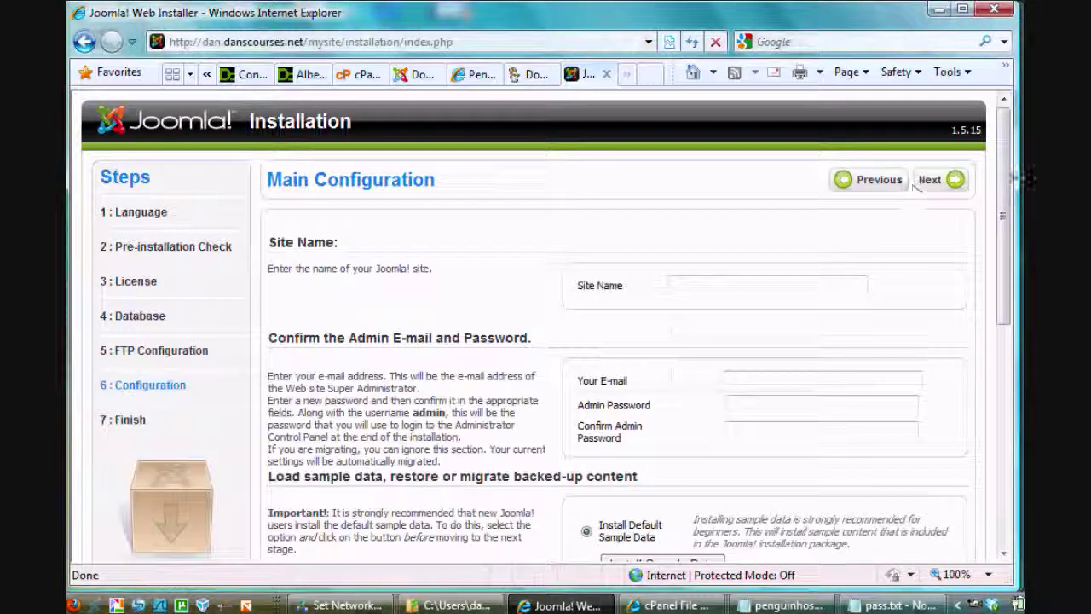
{"action": "scroll", "coordinate": [912, 189], "scroll_direction": "down", "scroll_amount": 3}
{"action": "left_click", "coordinate": [691, 148]}
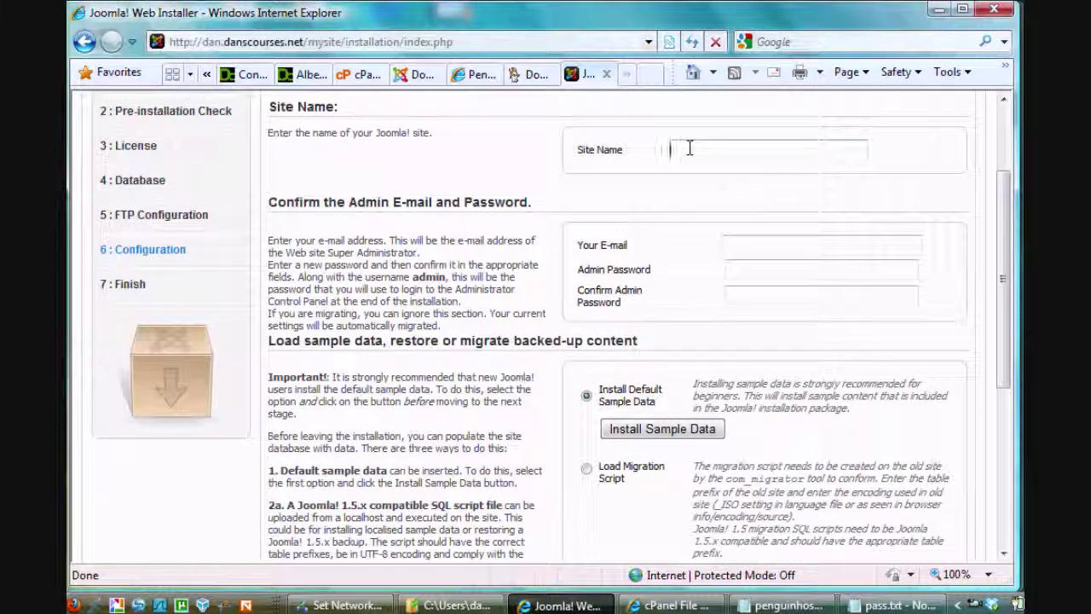
{"action": "type", "text": "MySite"}
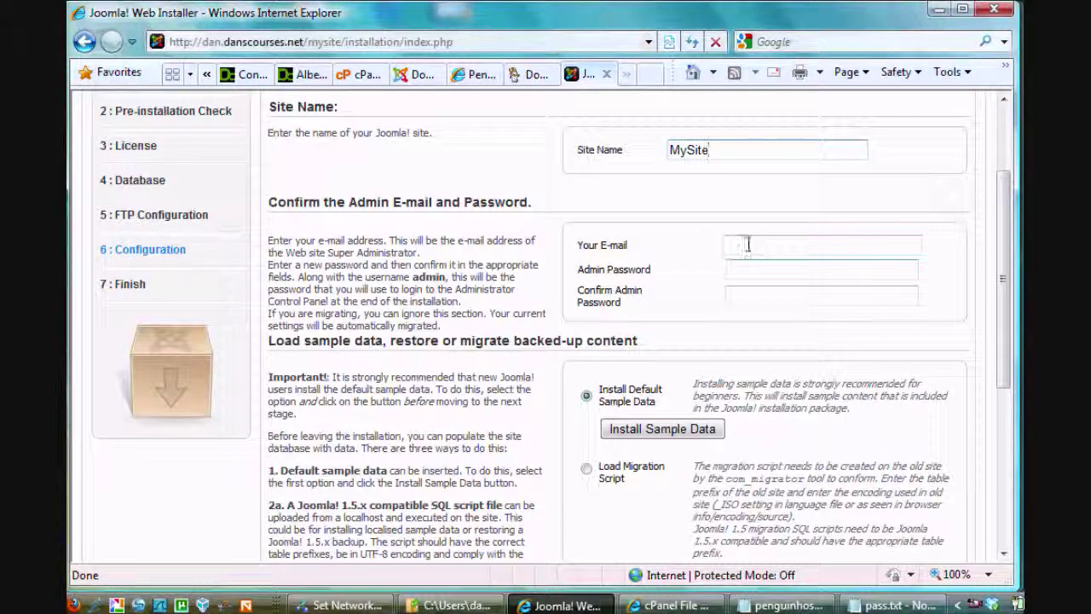
Fill in the admin e-mail address and the admin password
{"action": "key", "text": "Tab"}
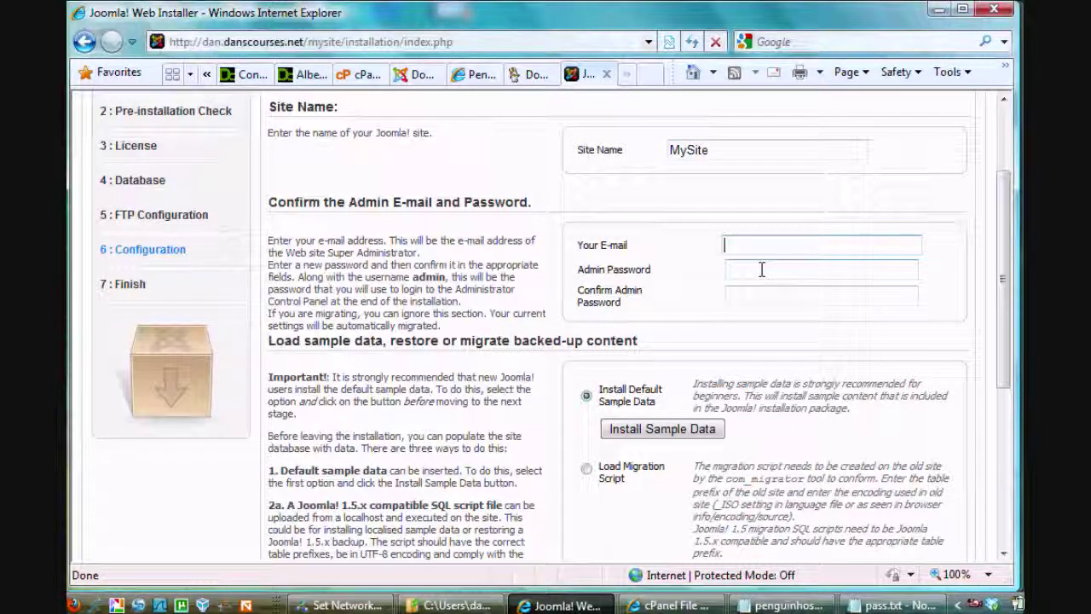
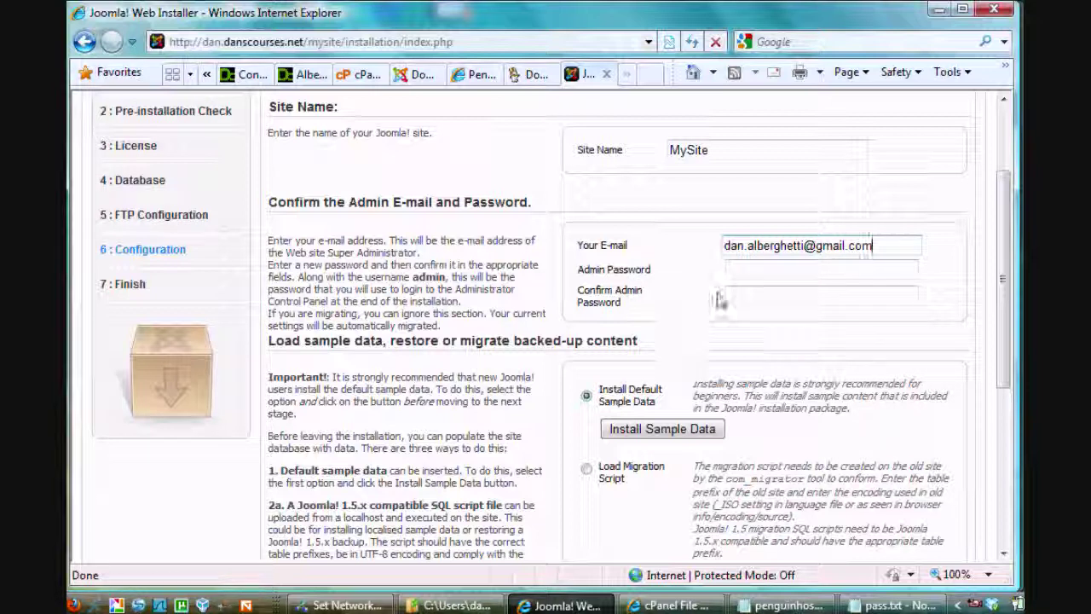
{"action": "left_click", "coordinate": [737, 267]}
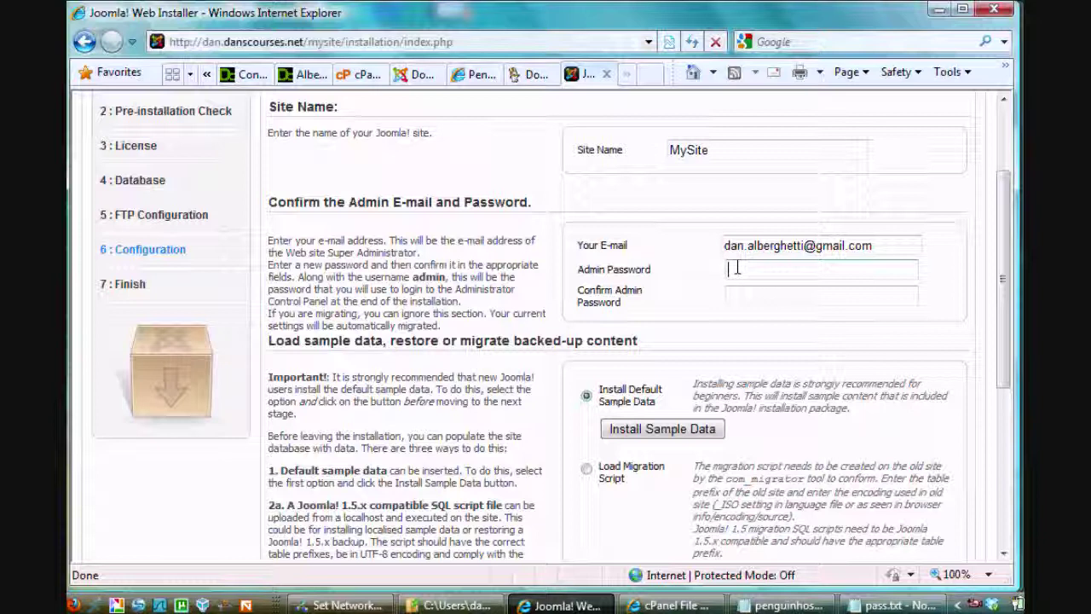
{"action": "type", "text": "••"}
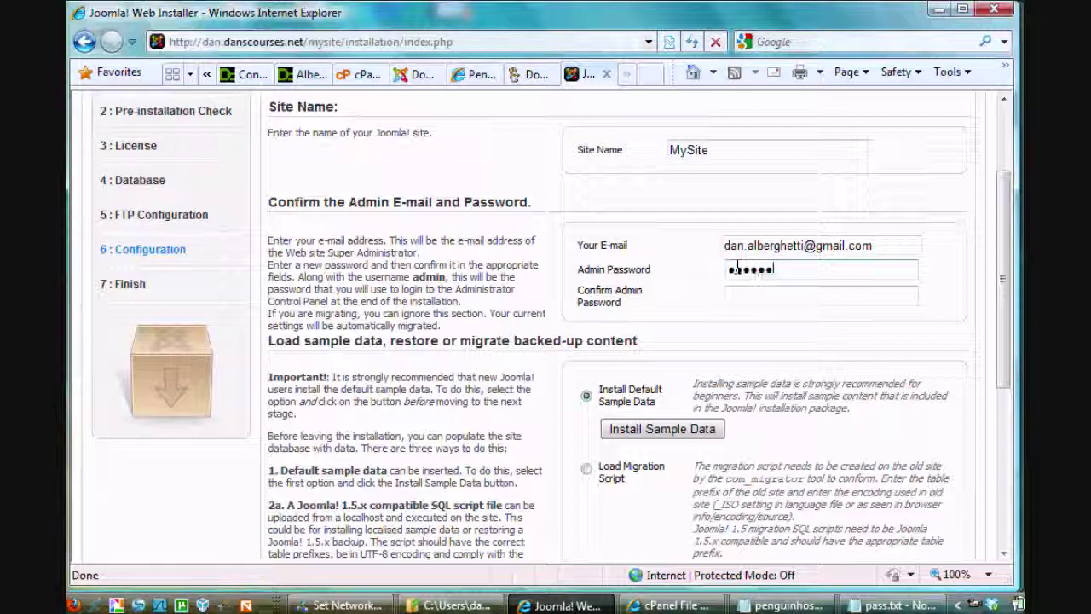
{"action": "key", "text": "BackSpace"}
{"action": "key", "text": "BackSpace"}
{"action": "key", "text": "BackSpace"}
{"action": "key", "text": "BackSpace"}
{"action": "key", "text": "BackSpace"}
{"action": "key", "text": "BackSpace"}
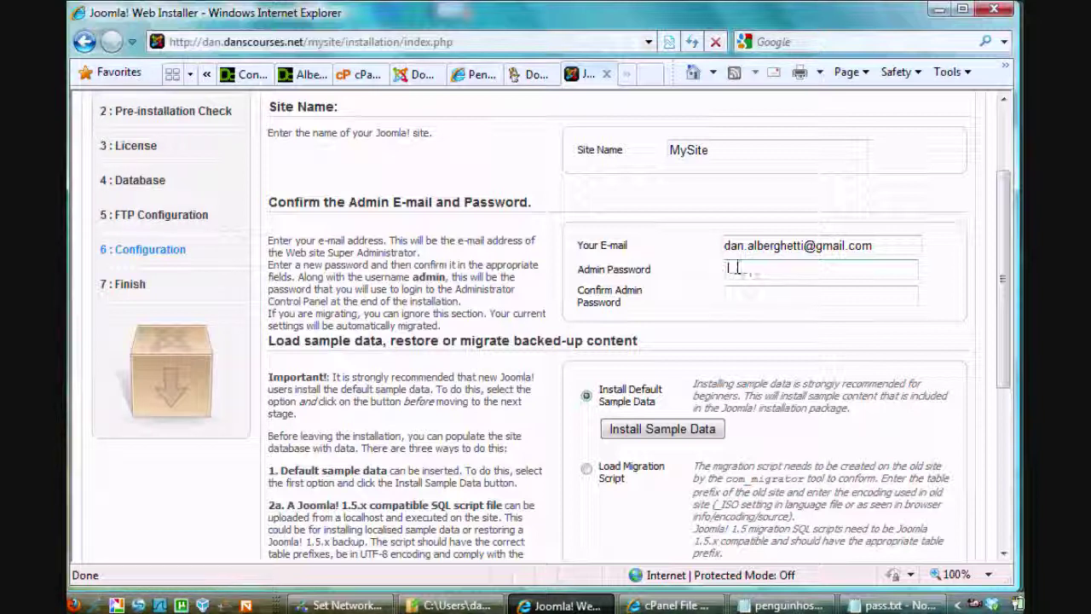
{"action": "type", "text": "••••••"}
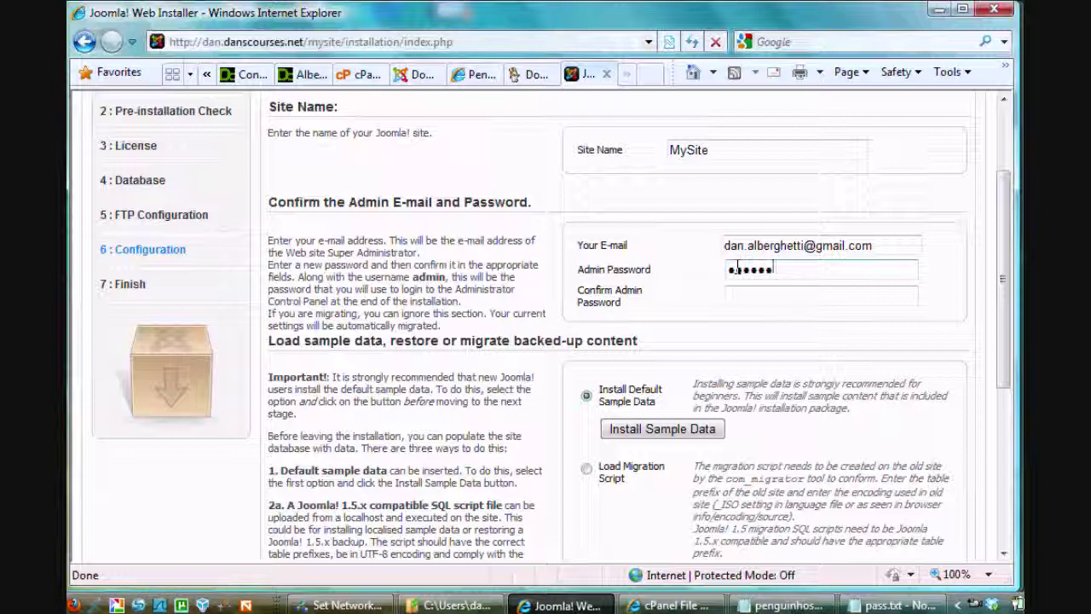
{"action": "type", "text": "••"}
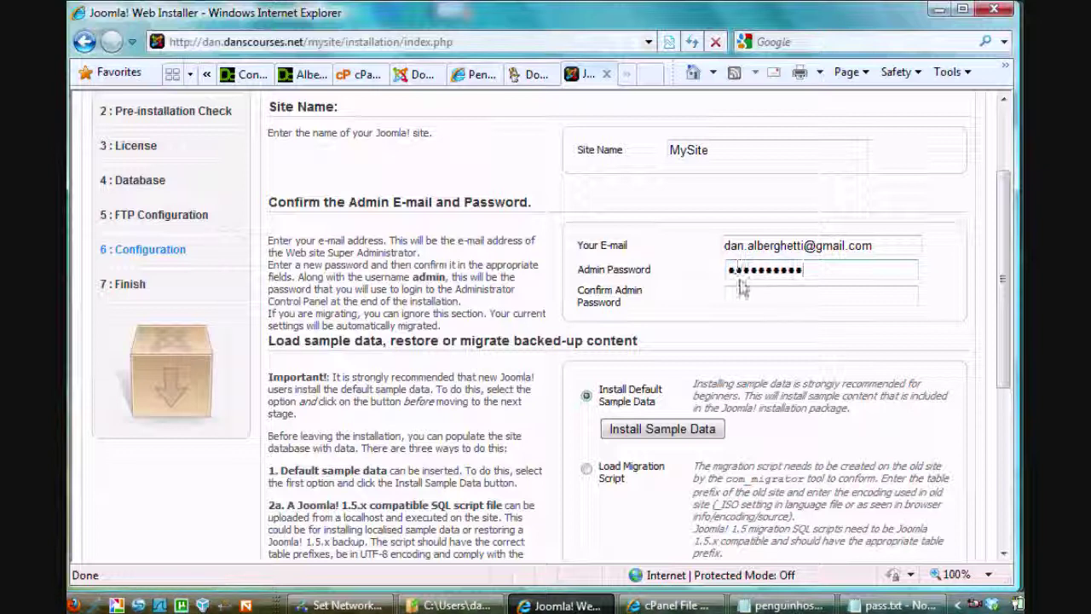
Confirm the admin password and install the default sample data
{"action": "left_click", "coordinate": [743, 294]}
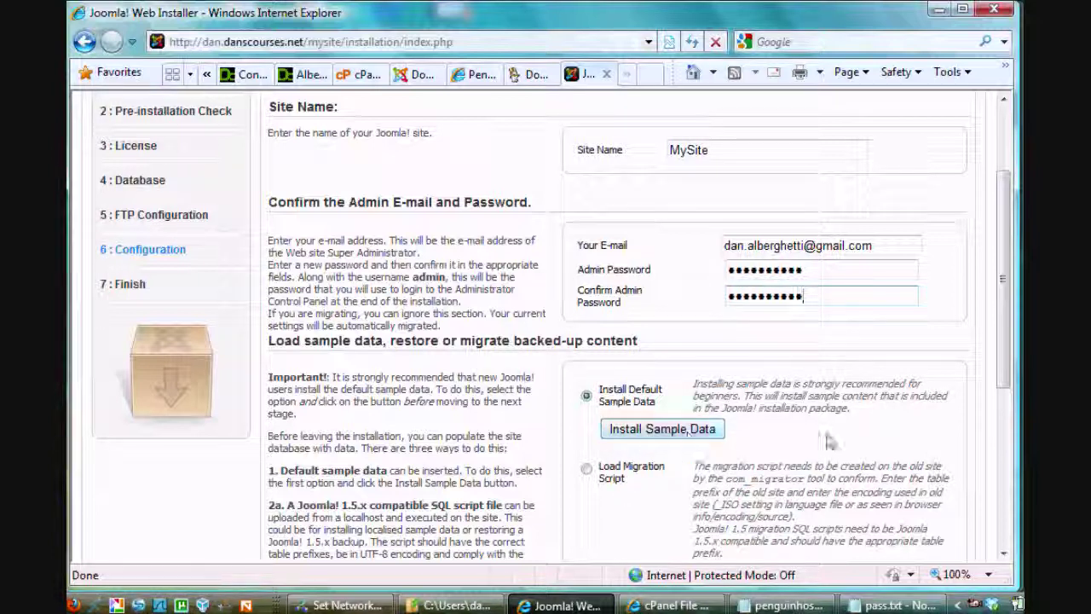
{"action": "mouse_move", "coordinate": [1010, 339]}
{"action": "left_mouse_down"}
{"action": "mouse_move", "coordinate": [989, 499]}
{"action": "mouse_move", "coordinate": [996, 272]}
{"action": "mouse_move", "coordinate": [991, 348]}
{"action": "left_mouse_up"}
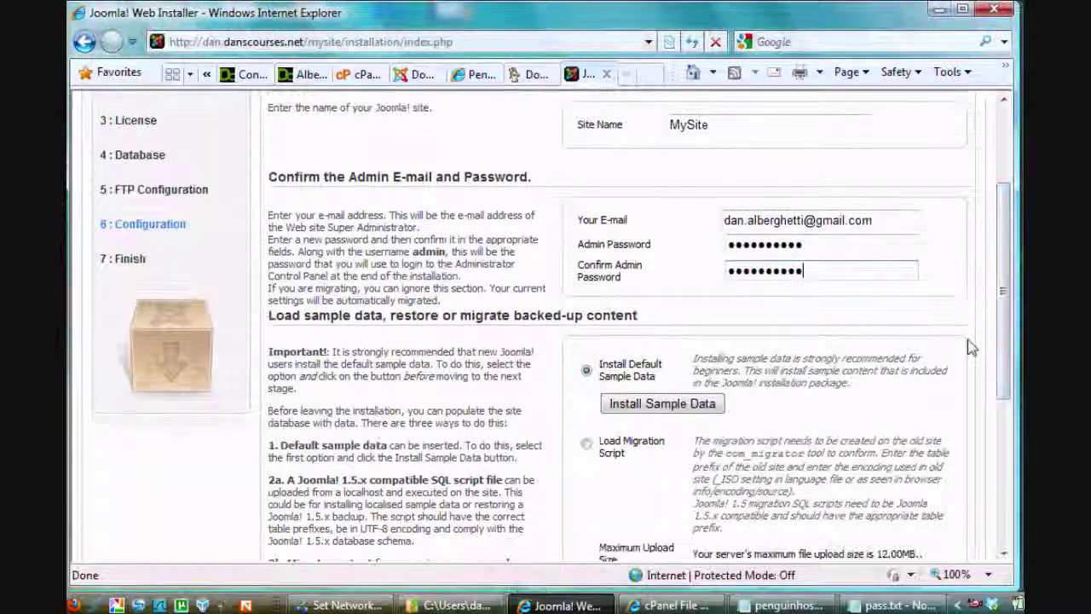
{"action": "left_click", "coordinate": [651, 409]}
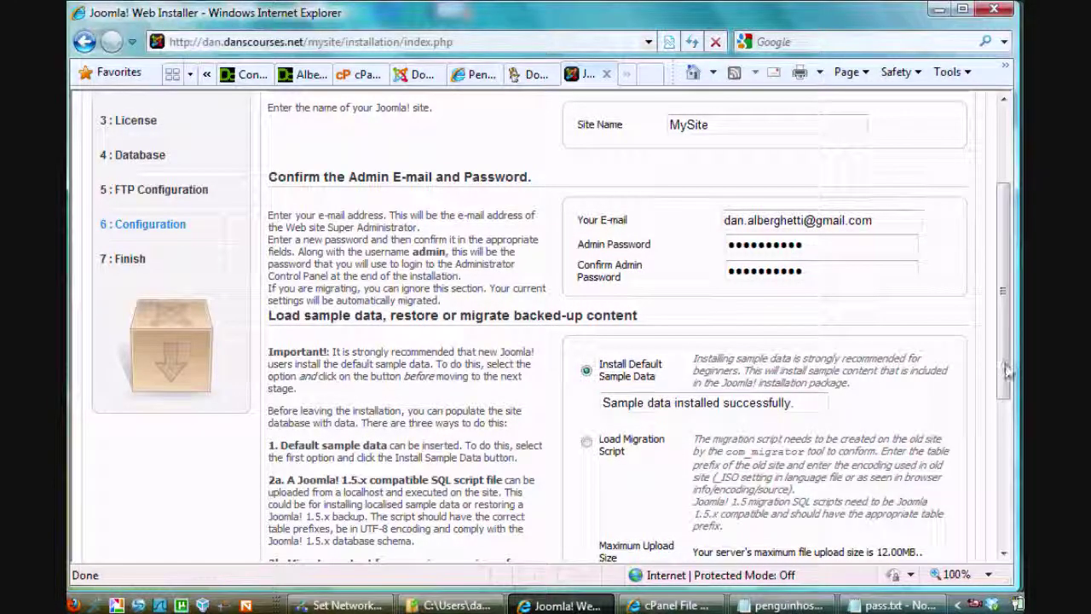
Complete the Joomla installation and bring up the cPanel File Manager
{"action": "left_click_drag", "start_coordinate": [994, 354], "coordinate": [993, 255]}
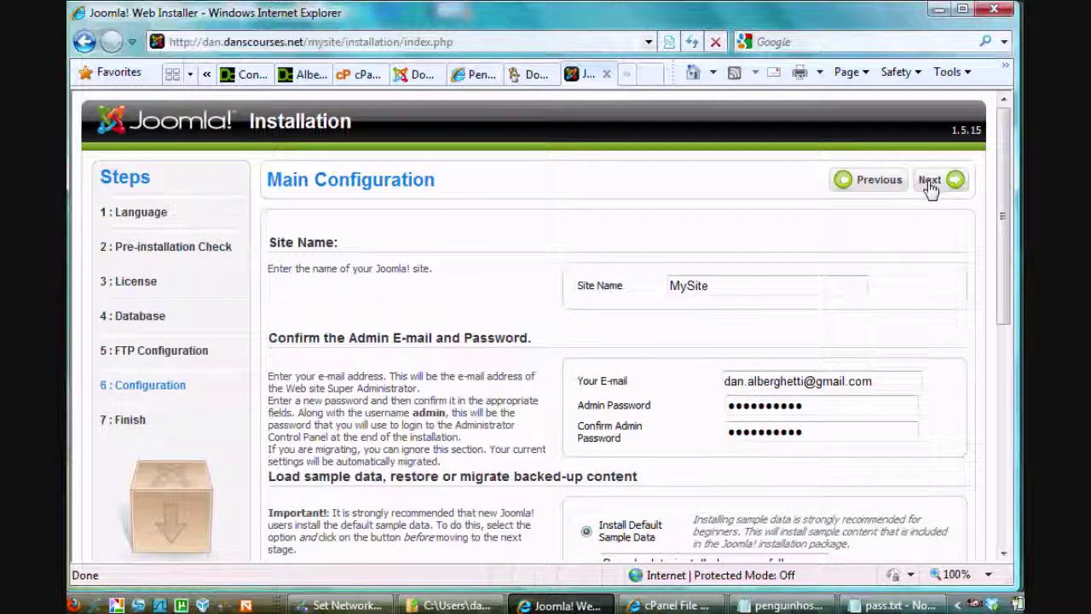
{"action": "left_click", "coordinate": [929, 180]}
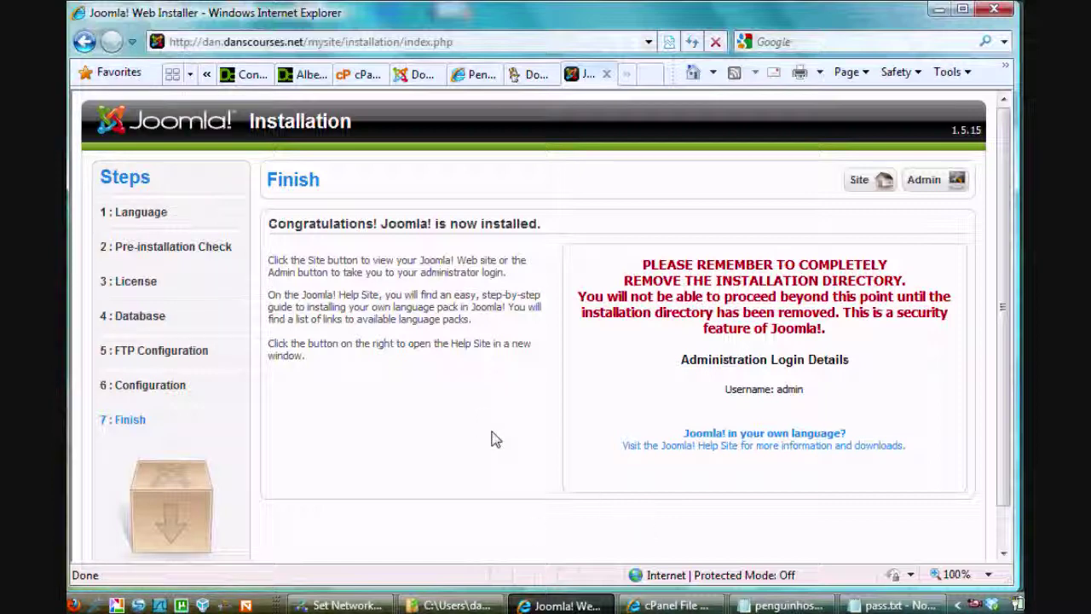
{"action": "left_click", "coordinate": [602, 563]}
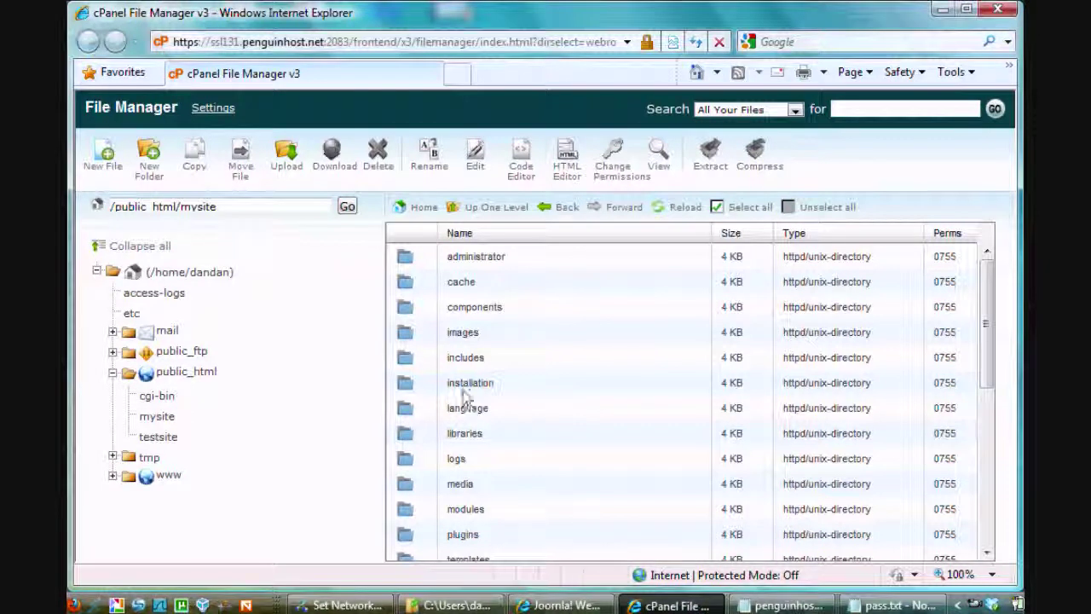
Delete the installation folder from mysite and return to the installer's Finish page
{"action": "left_click", "coordinate": [412, 389]}
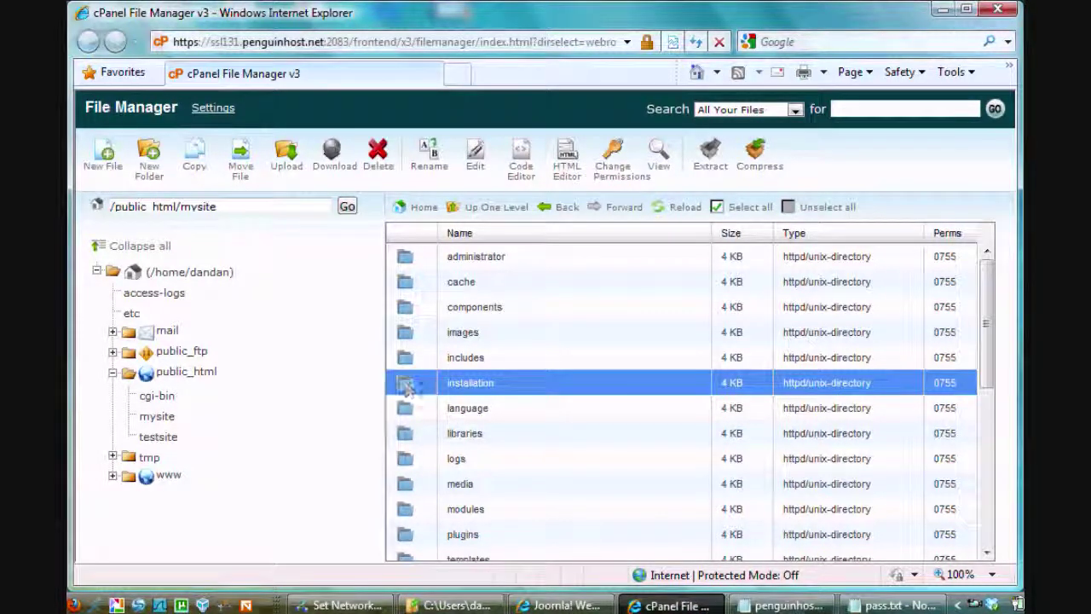
{"action": "right_click", "coordinate": [413, 389]}
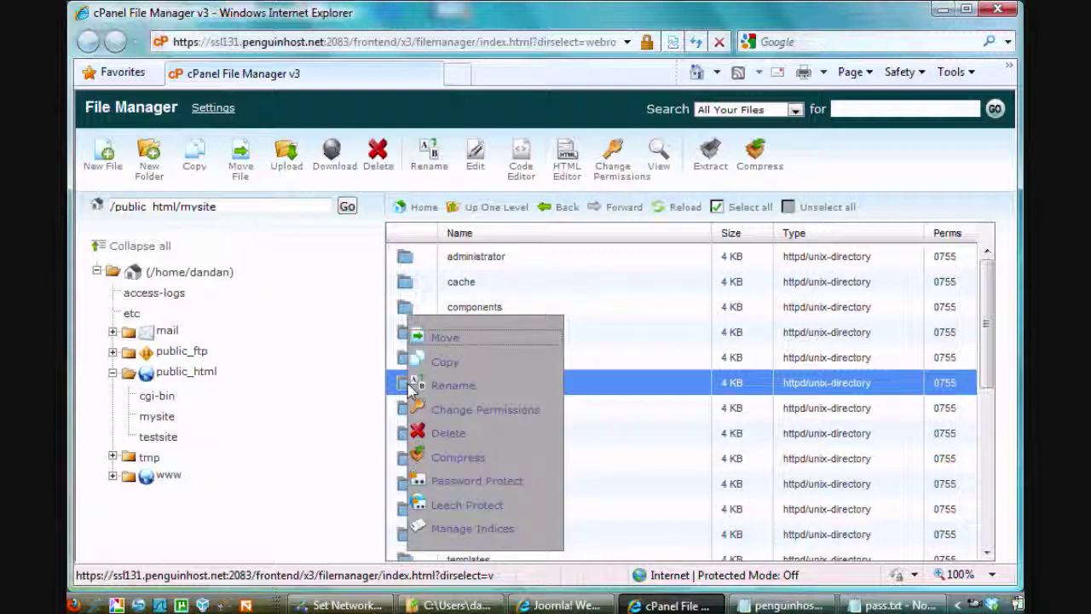
{"action": "left_click", "coordinate": [447, 434]}
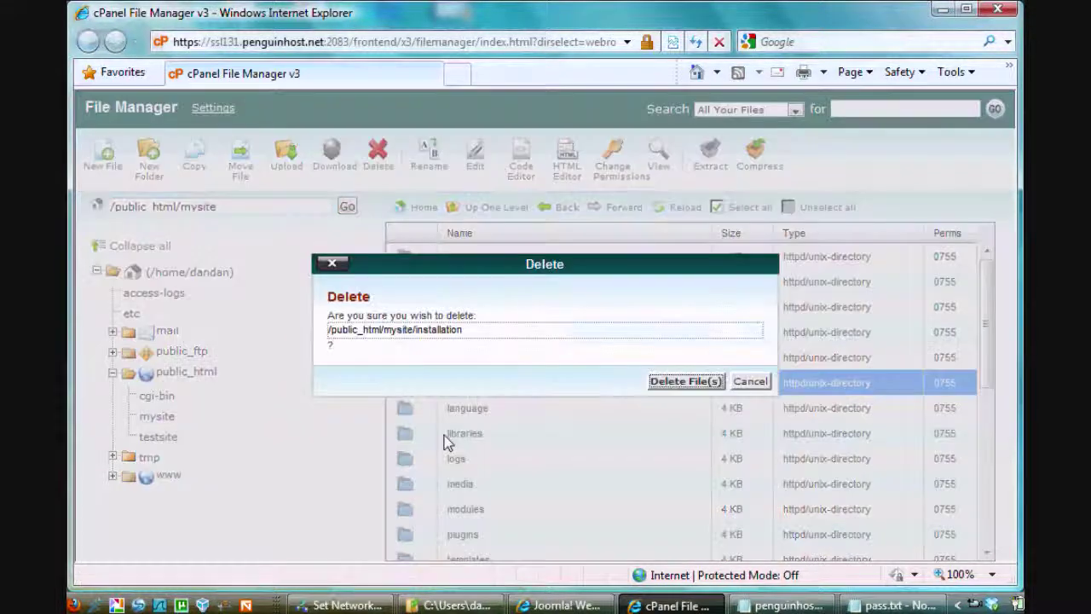
{"action": "left_click", "coordinate": [675, 385]}
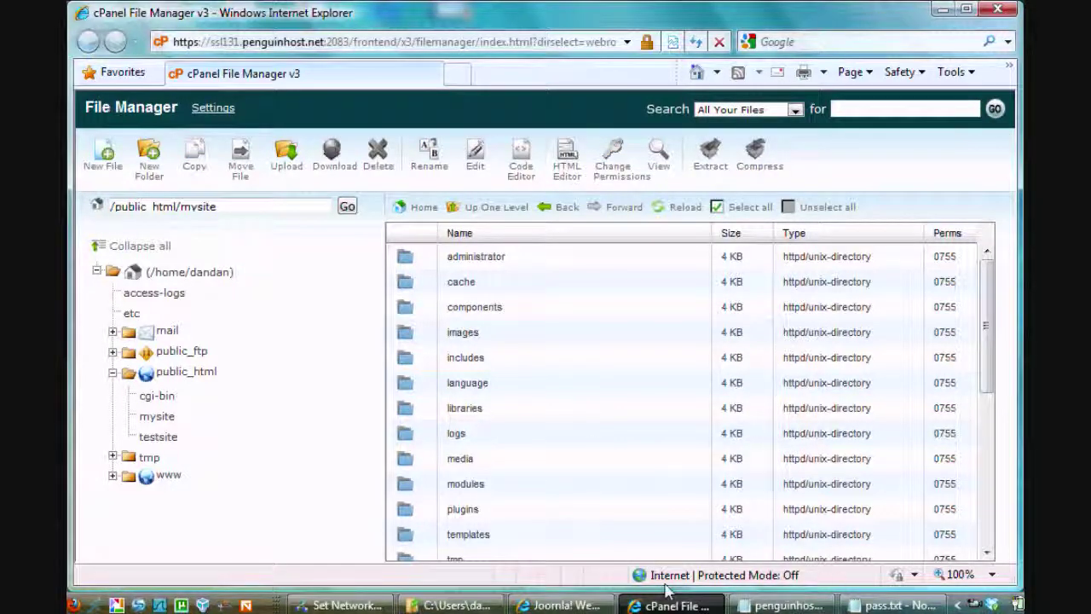
{"action": "left_click", "coordinate": [563, 605]}
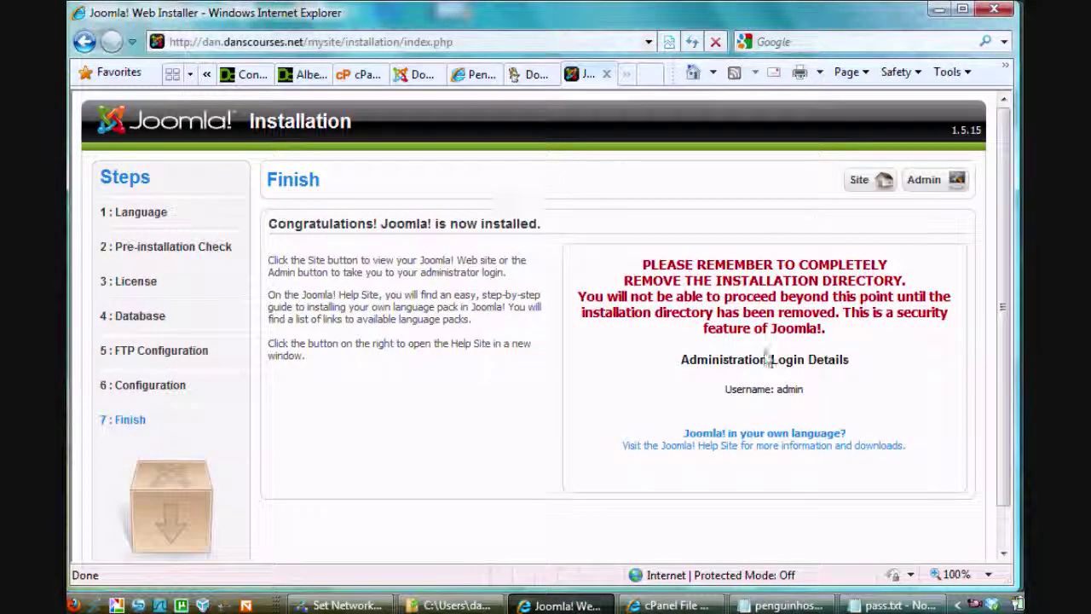
Open the live site showing the sample-data 'Welcome to the Frontpage' page
{"action": "left_click", "coordinate": [860, 182]}
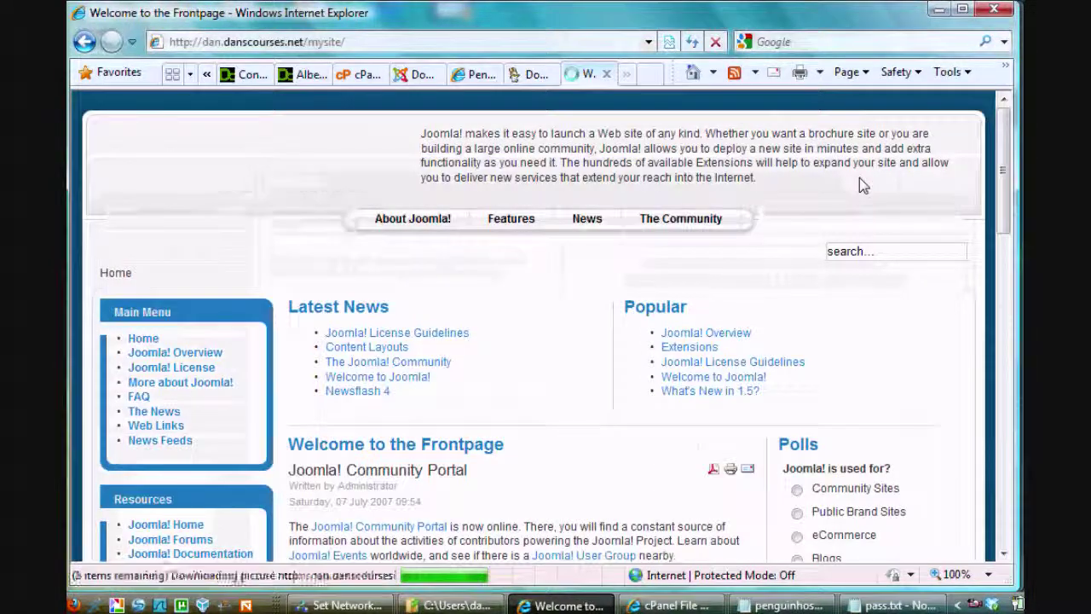